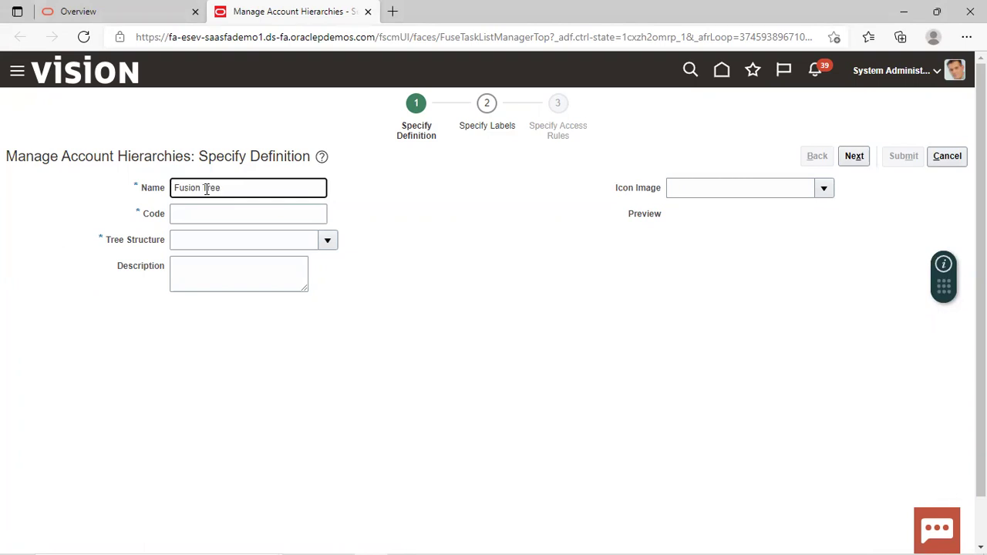
Step: Copy the hierarchy name and paste it as the Code 'Fusion Tree'
key("shift+Left")
key("shift+Left")
key("shift+Left")
key("shift+Left")
key("shift+Left")
key("shift+Left")
key("shift+Left")
key("shift+Left")
key("shift+Left")
key("ctrl+c")
key("Left")
key("shift+Right")
key("shift+Right")
key("shift+Right")
key("shift+Right")
key("shift+Right")
left_click(203, 212)
key("ctrl+v")
Step: Choose Accounting Flexfield Hierarchy as the tree structure and expand the Detail Values parameters
left_click(332, 240)
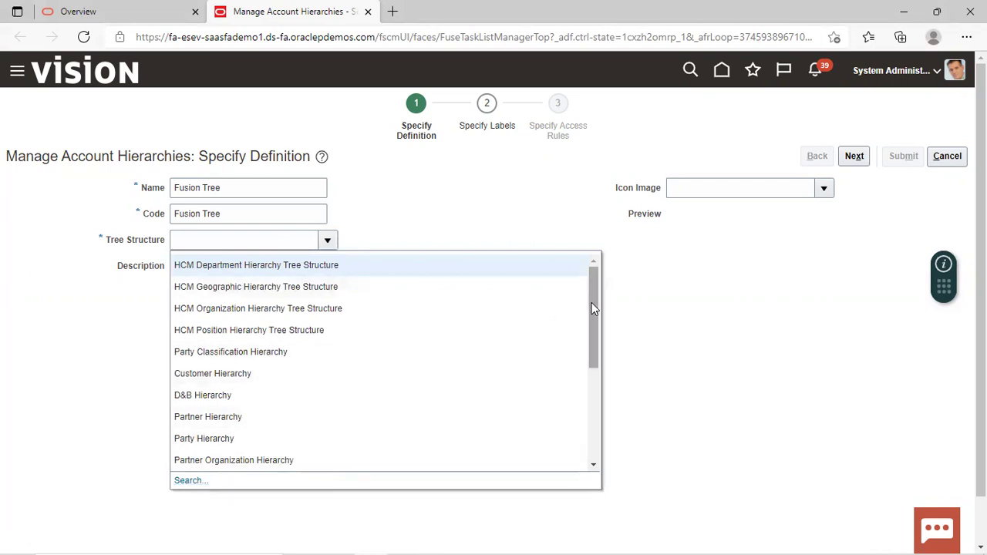
left_click_drag(595, 312, 603, 387)
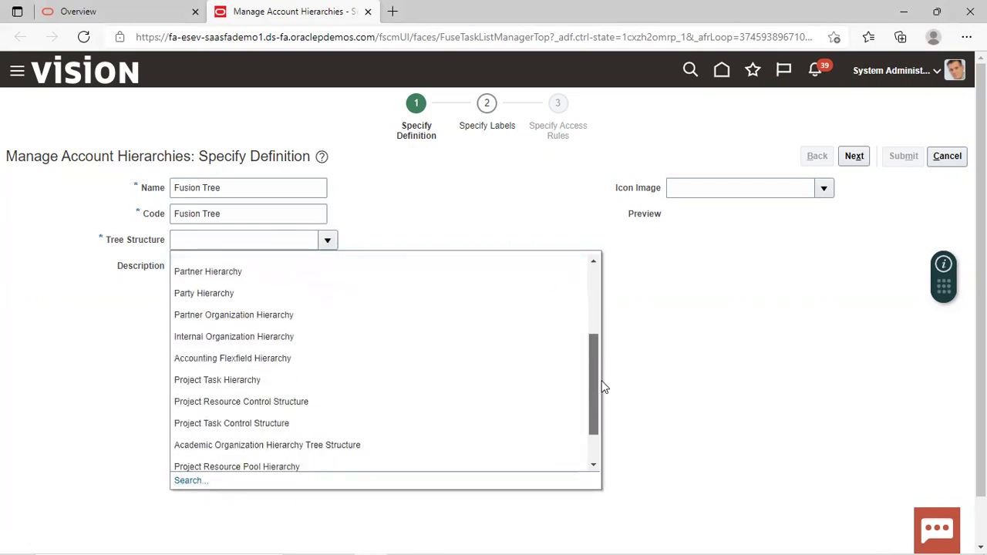
left_click(366, 354)
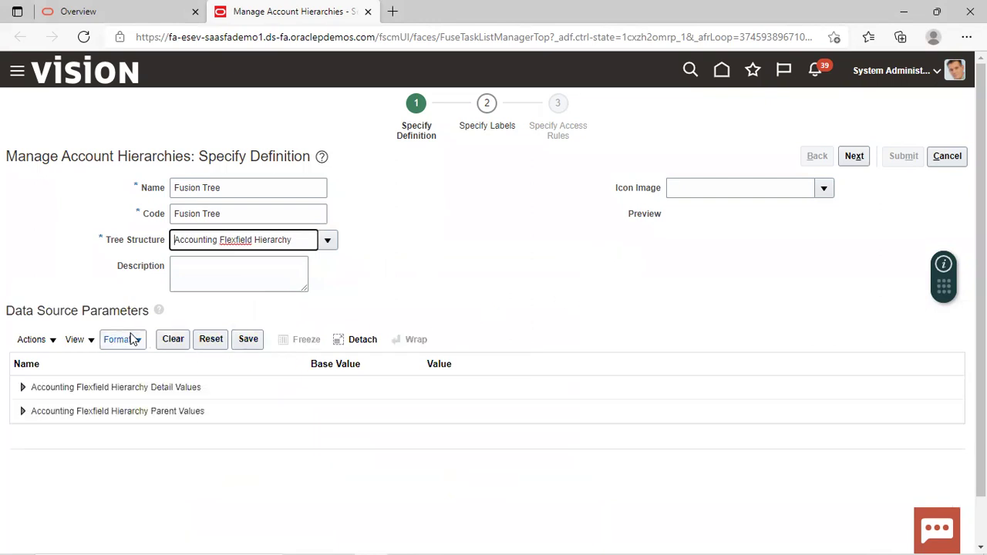
left_click(23, 392)
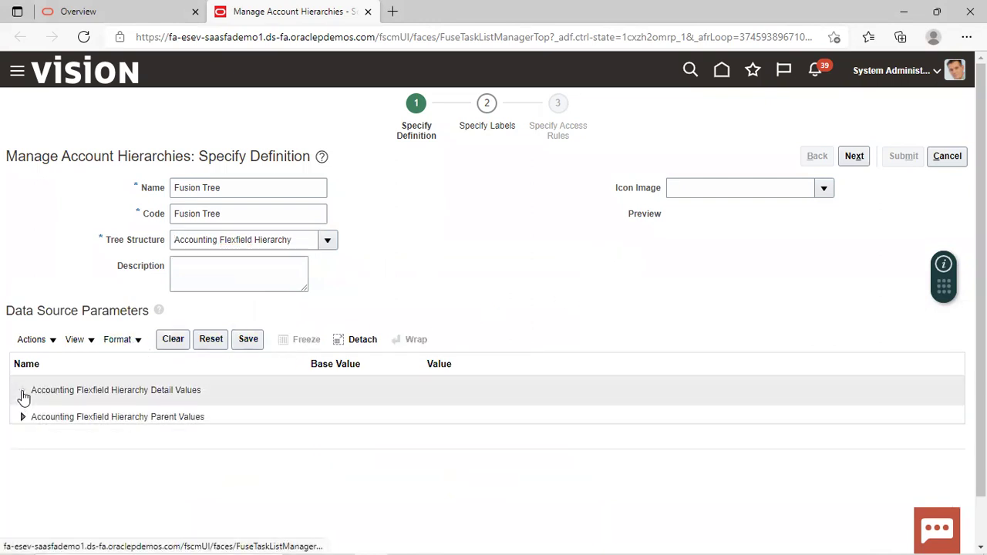
Step: Enter Fusion Accounts as Bind_ValueSetCode for Detail and Parent Values, save, and continue to labels
left_click(453, 445)
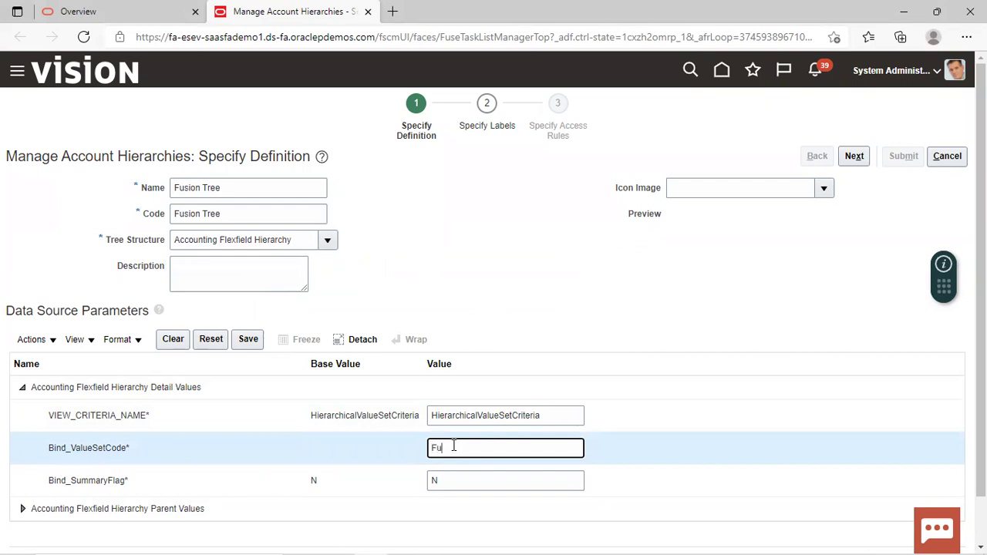
type("n Accounts")
scroll(401, 308, "down", 1)
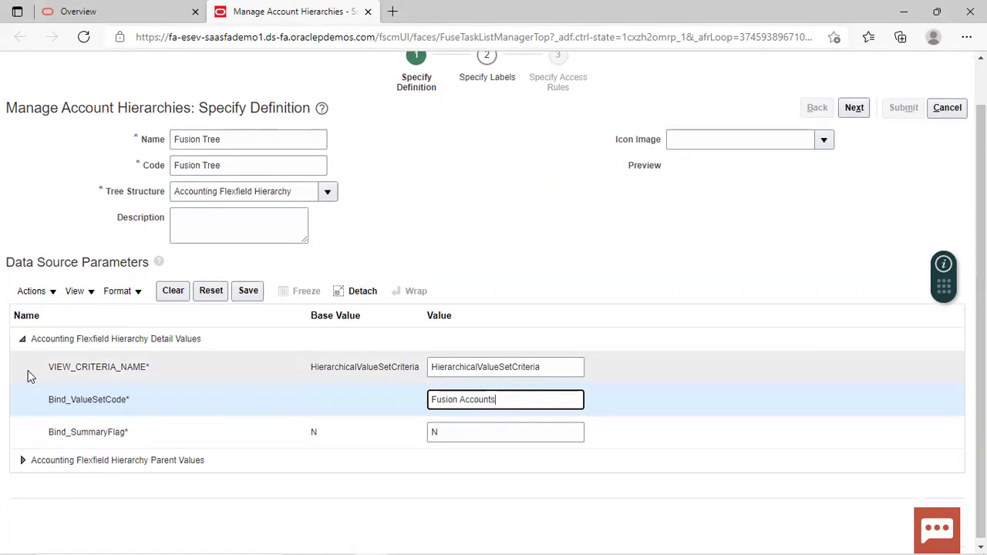
left_click(23, 462)
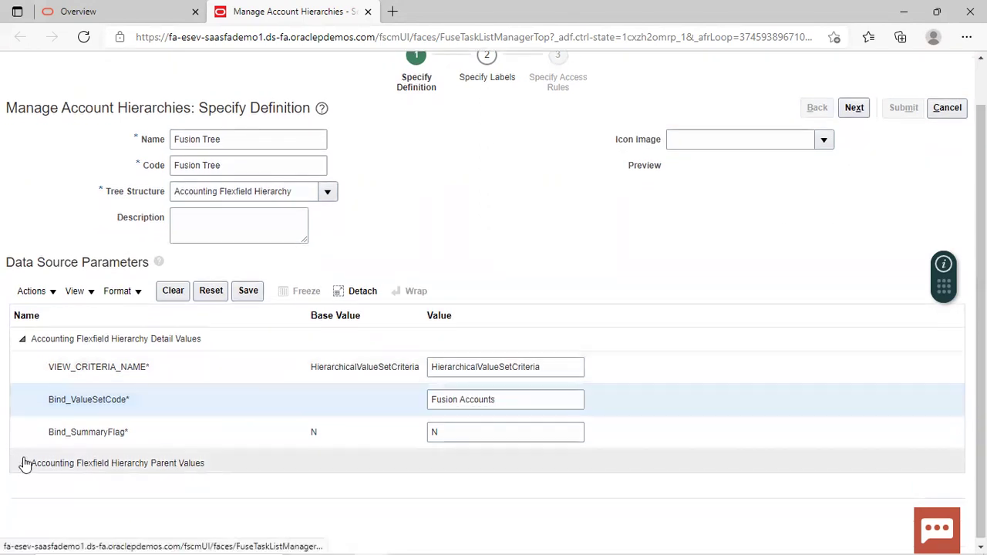
left_click(472, 519)
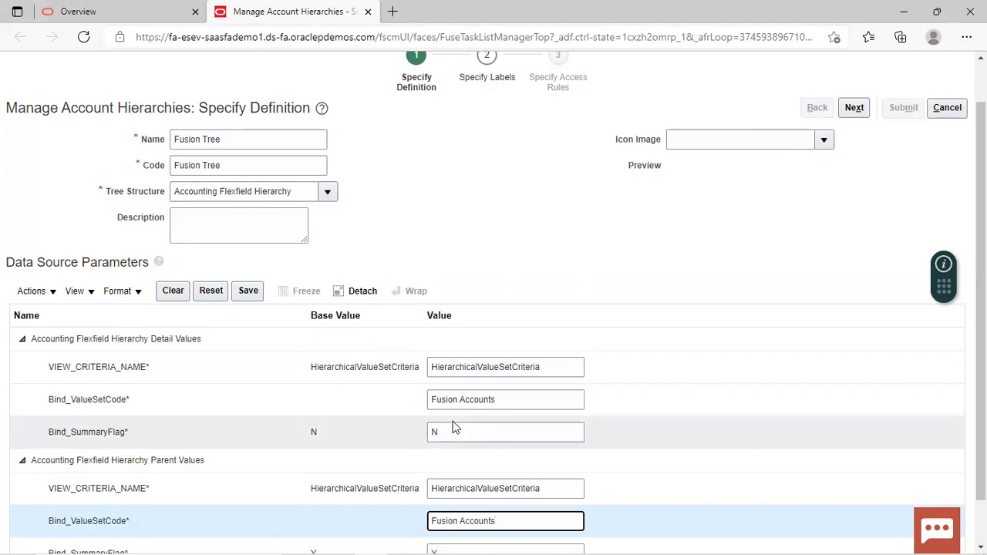
left_click(240, 298)
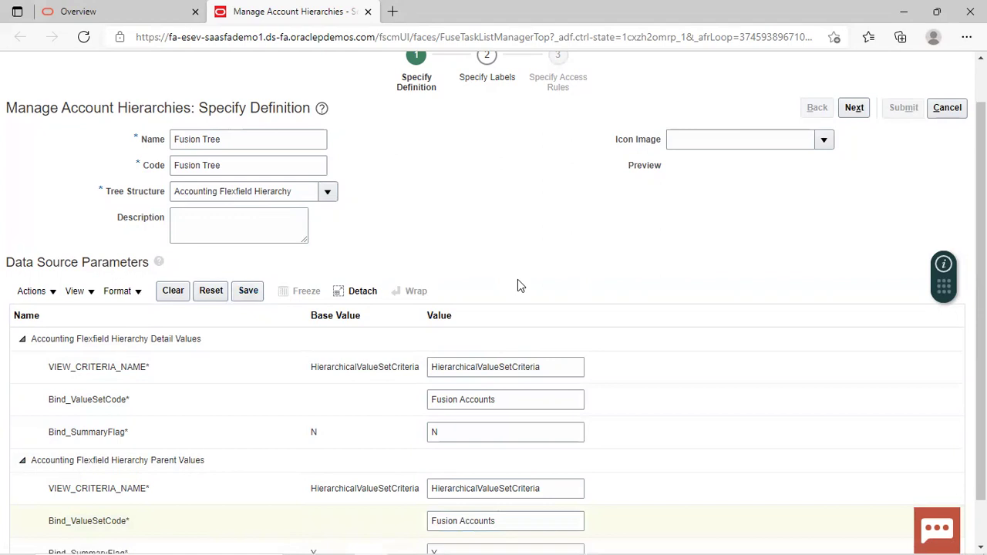
scroll(856, 131, "up", 1)
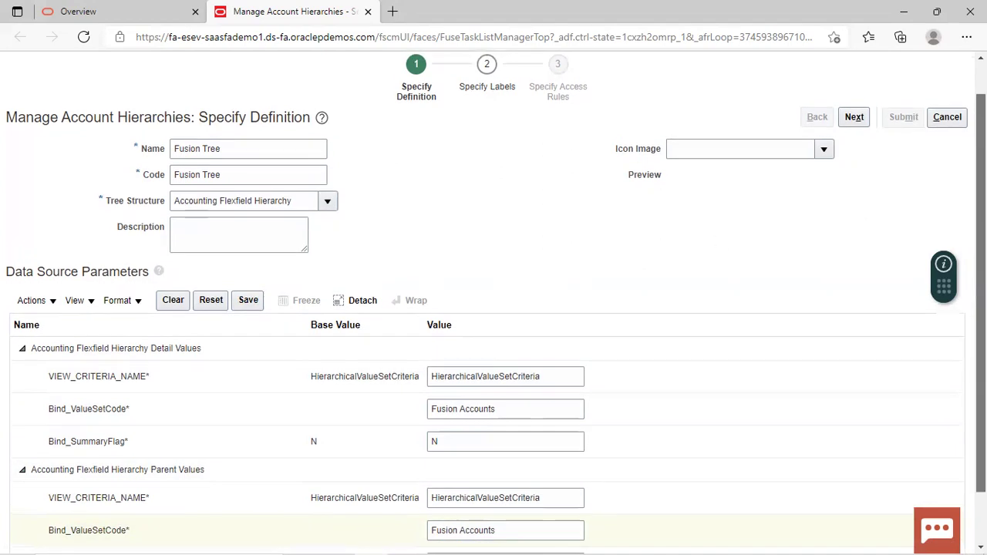
left_click(855, 122)
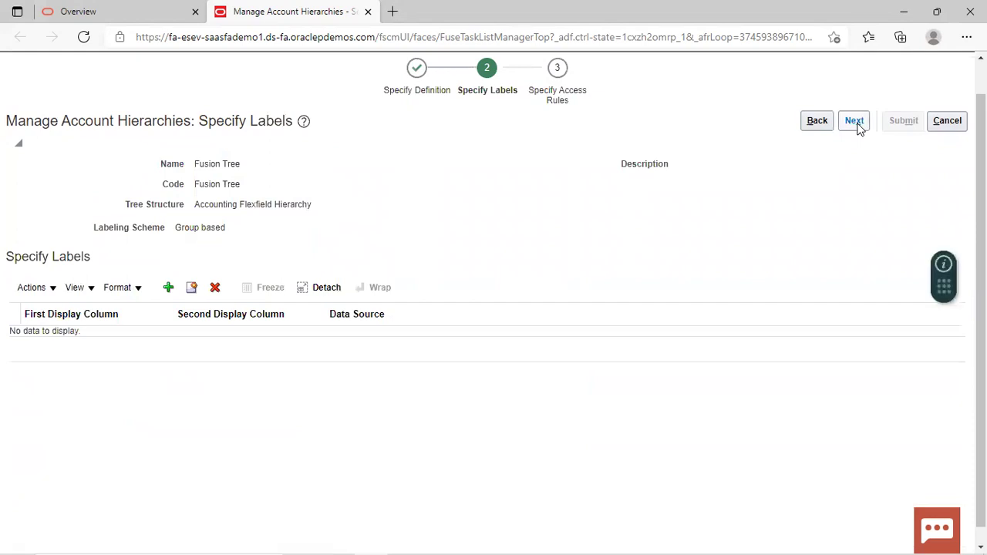
Step: Pass the access rules step, submit Fusion Tree, then attempt Create Tree Version from the list
left_click(855, 122)
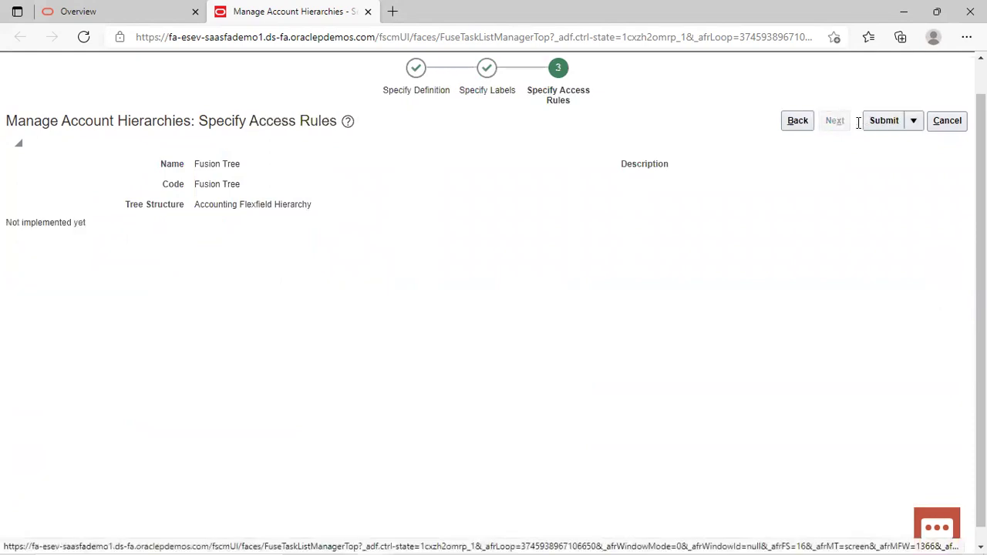
left_click(892, 124)
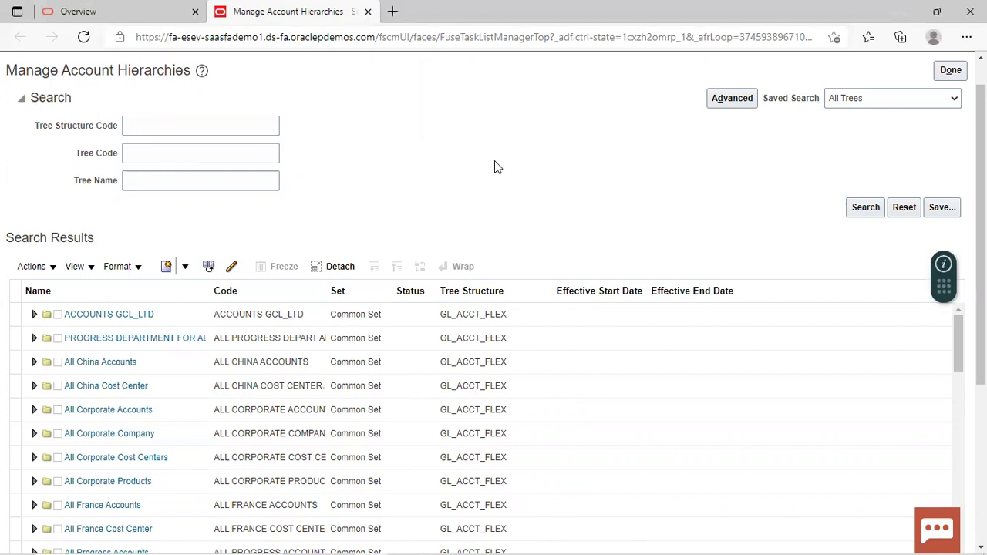
left_click(187, 268)
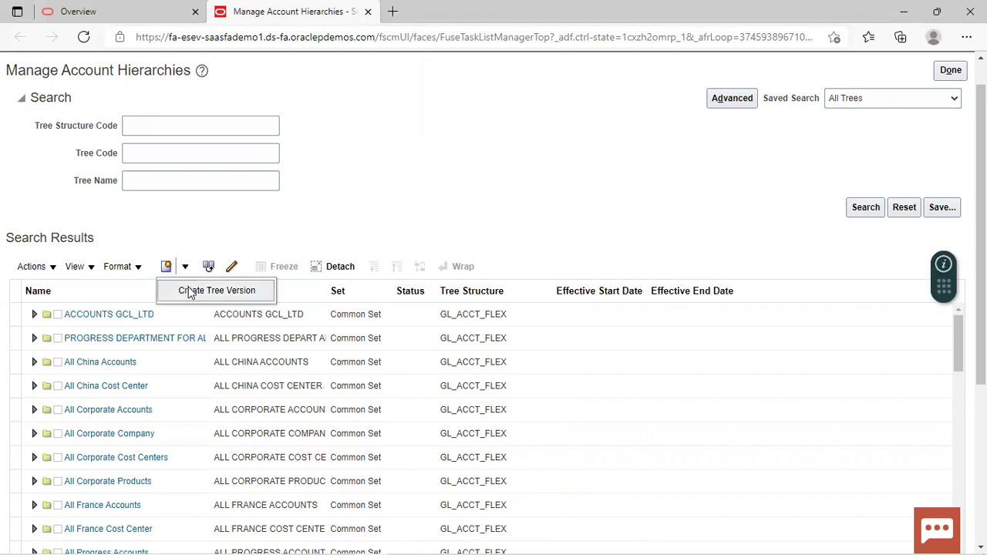
left_click(192, 293)
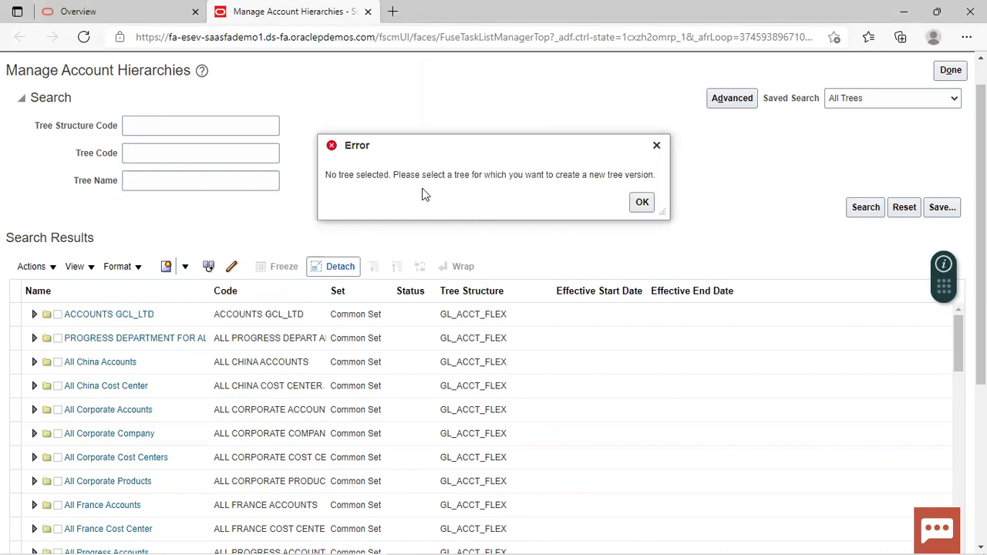
Step: Dismiss the error, search for and select Fusion Tree, and start creating its tree version
left_click(641, 204)
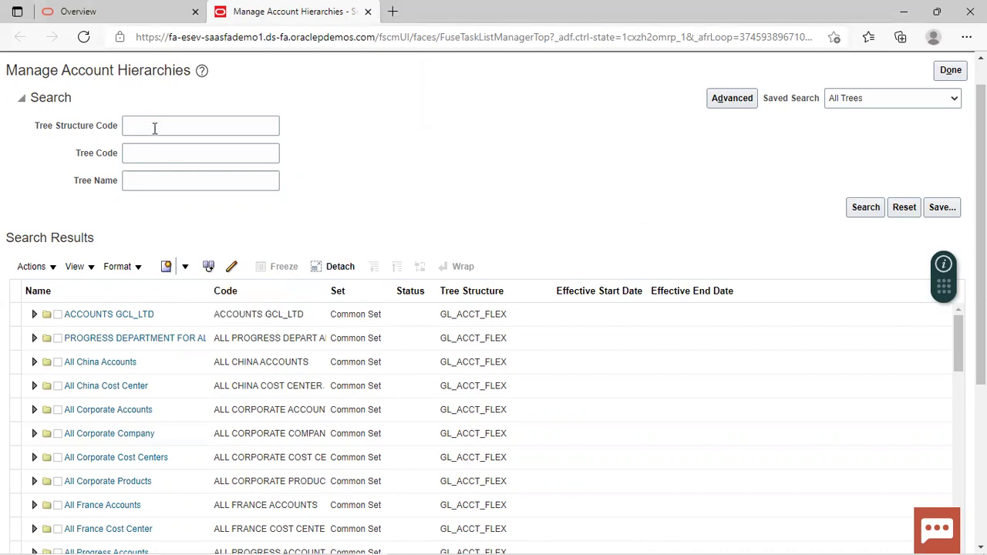
left_click(151, 177)
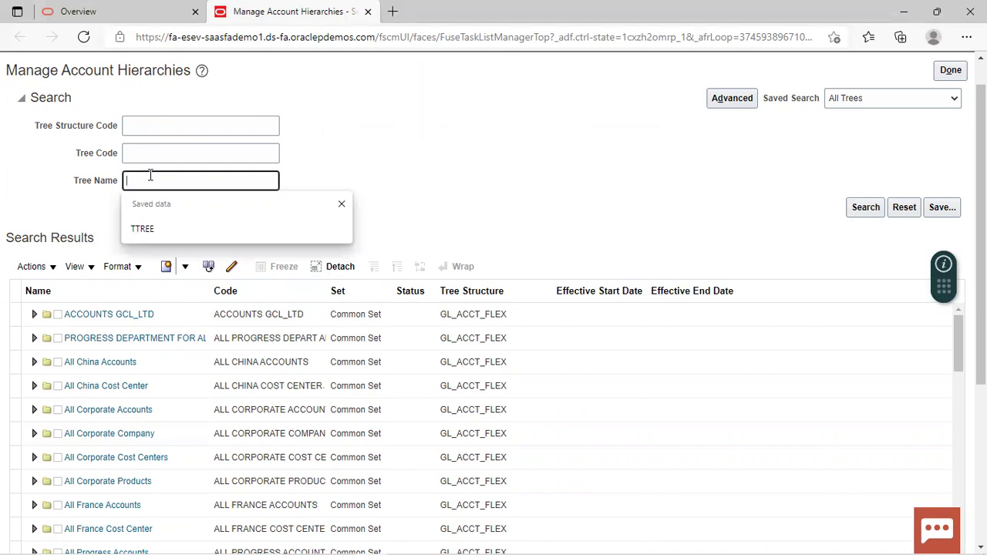
type("Fusion Tree")
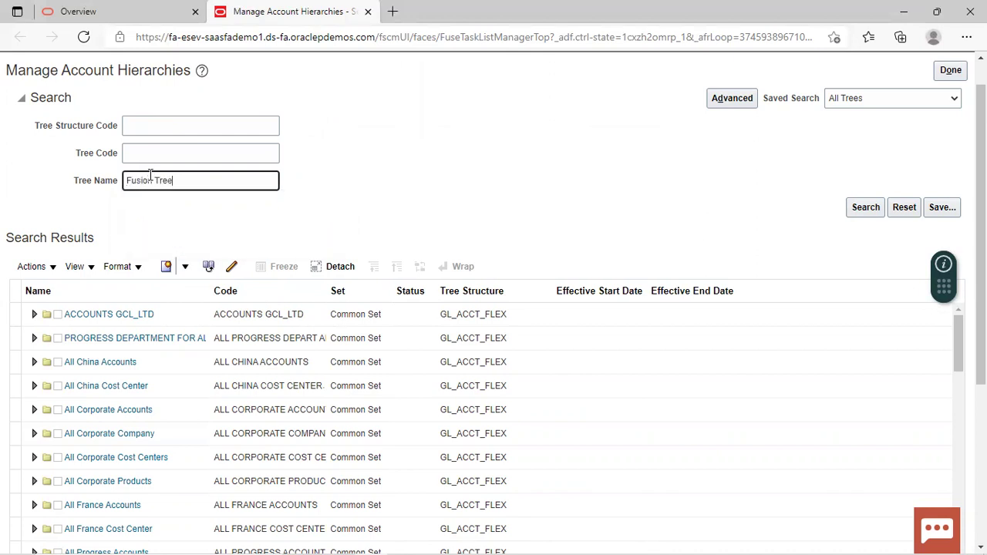
left_click(865, 208)
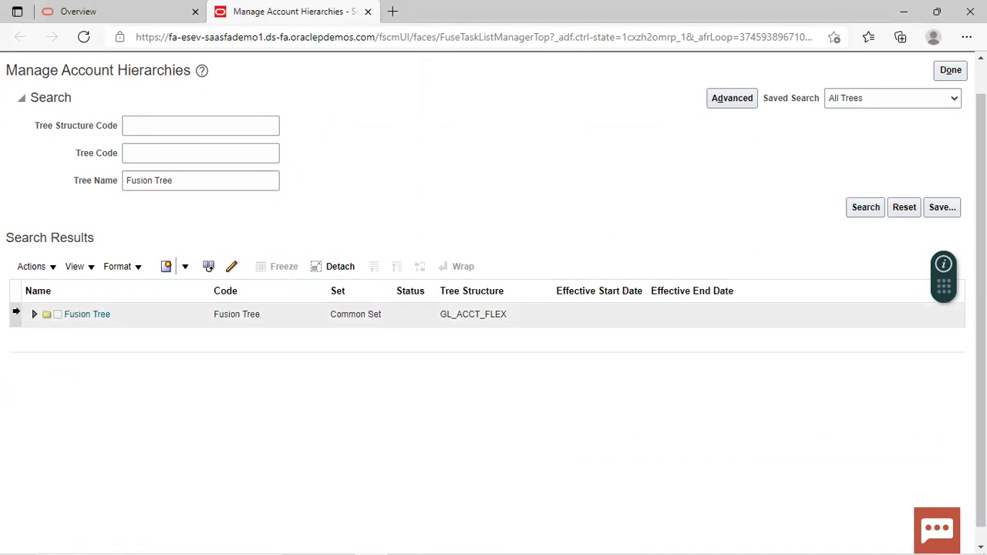
left_click(160, 306)
left_click(185, 267)
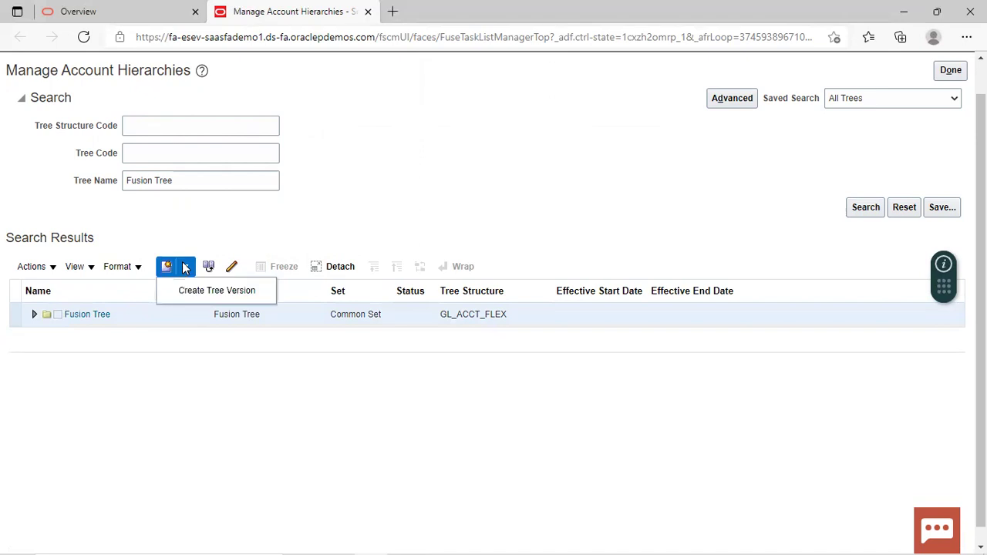
left_click(191, 291)
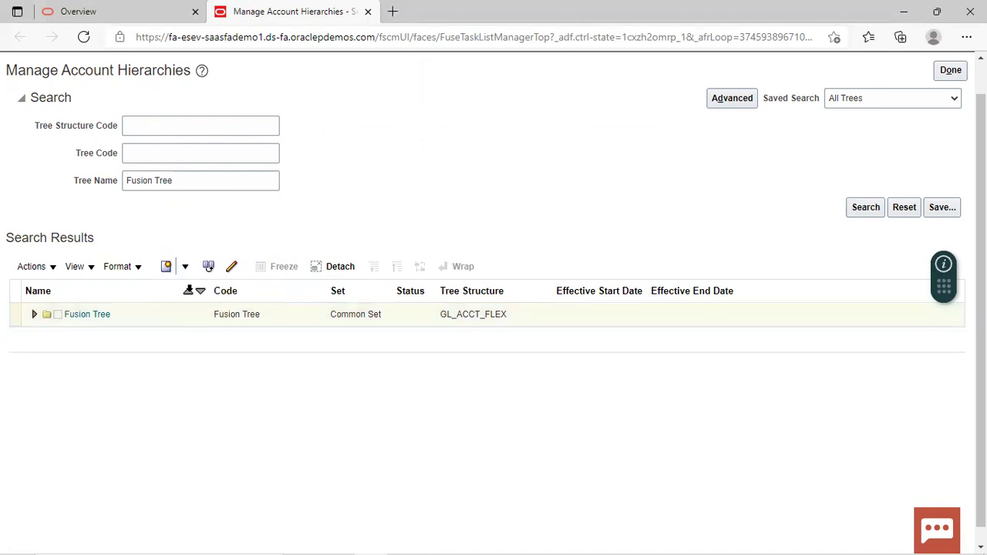
left_click(200, 213)
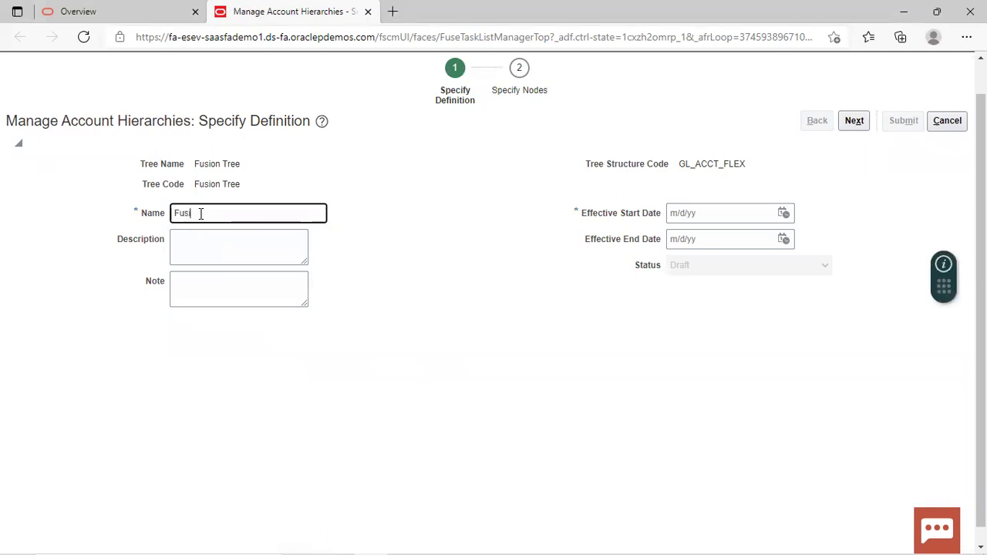
Step: Name the version 'Fusion Tree Version', set start date 1/8/22, and proceed to Specify Nodes
type("Fusion Tree Version")
key("Tab")
key("Tab")
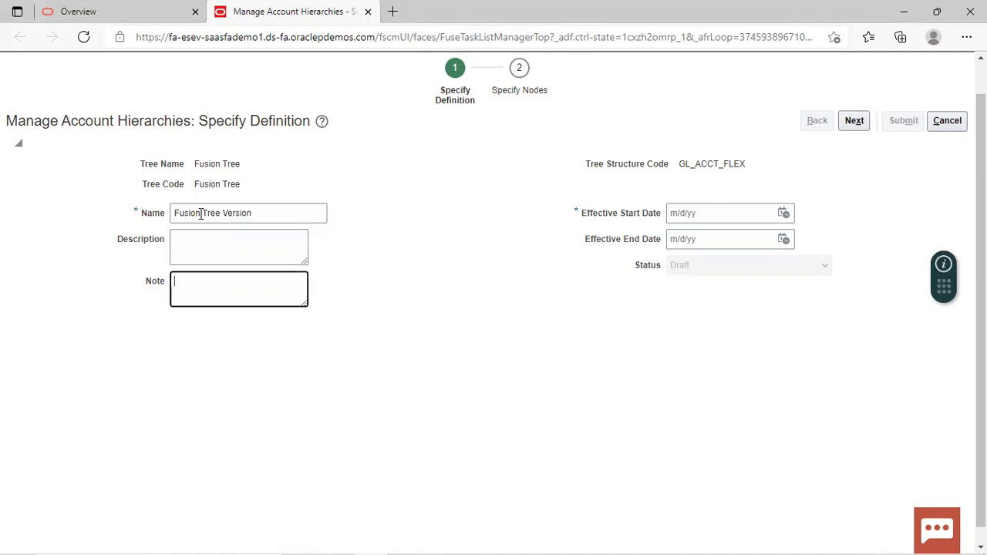
key("Tab")
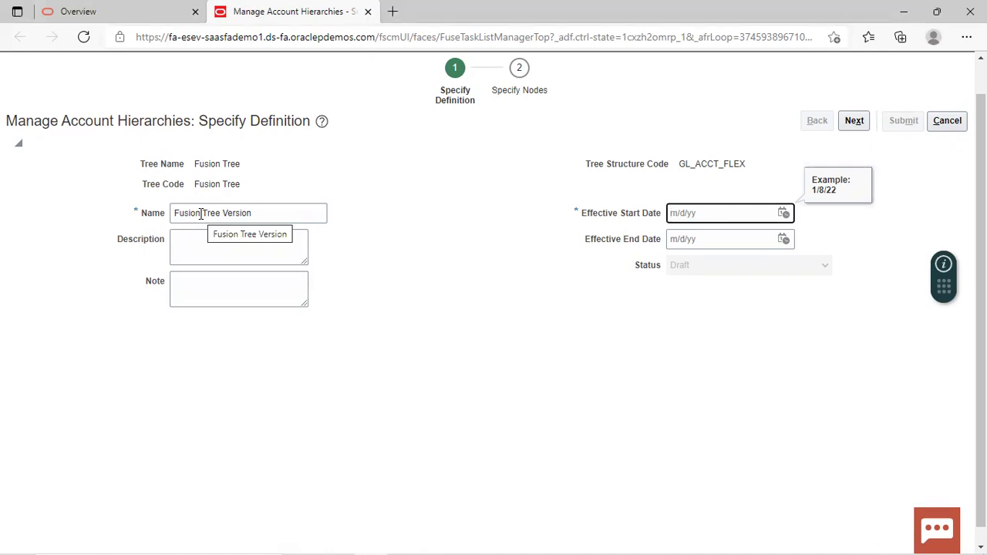
type("1/8/22")
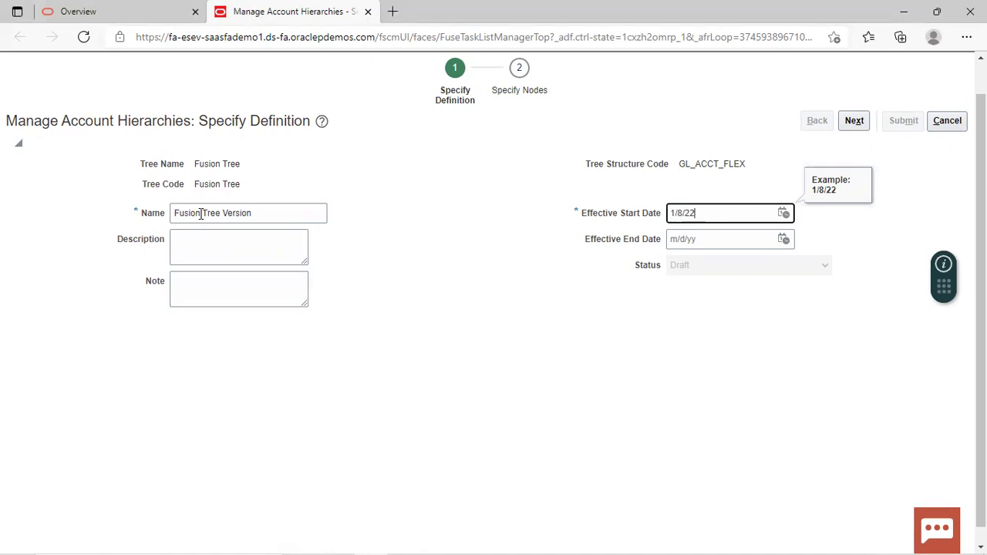
left_click(862, 121)
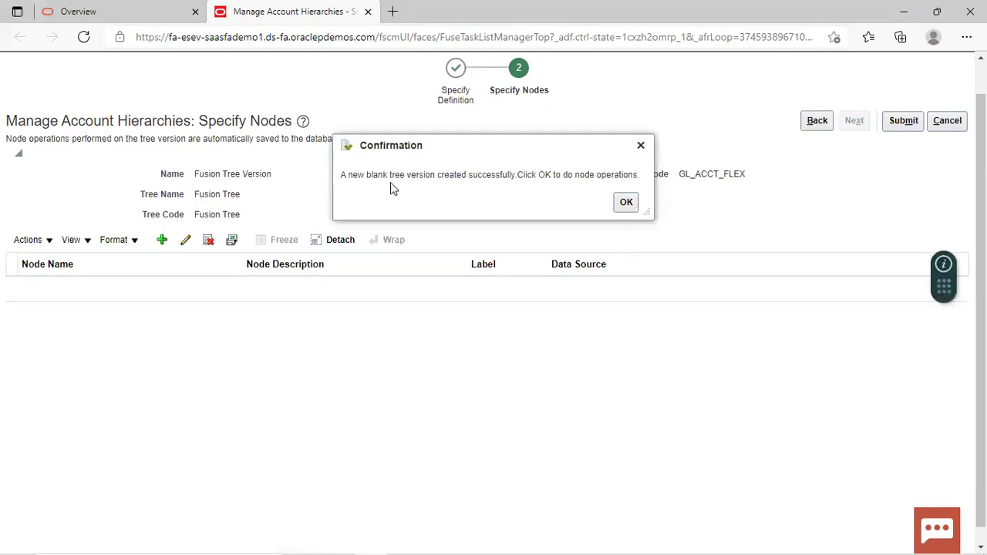
Step: Acknowledge both tree version confirmations and go back to the Import Segment Values and Hierarchies page
left_click(625, 204)
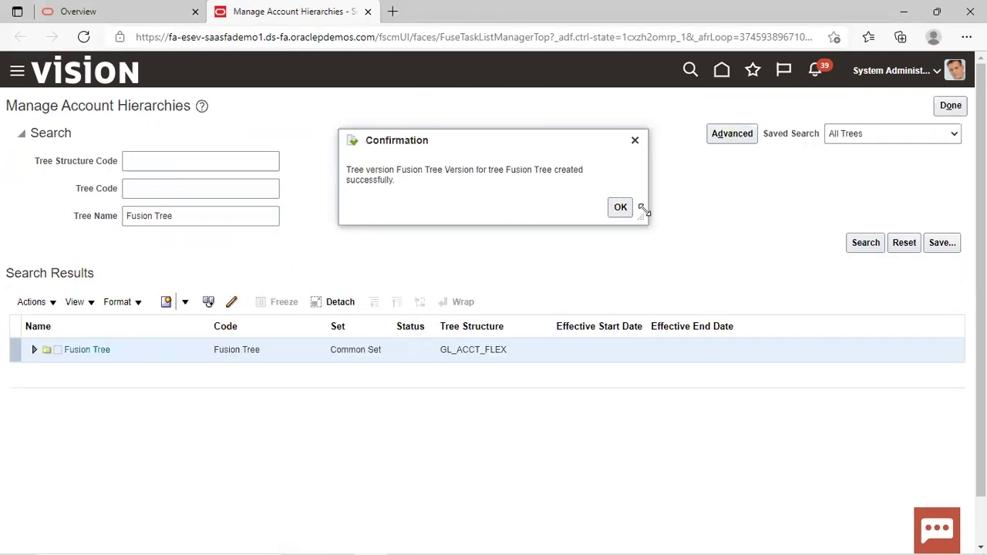
left_click(627, 214)
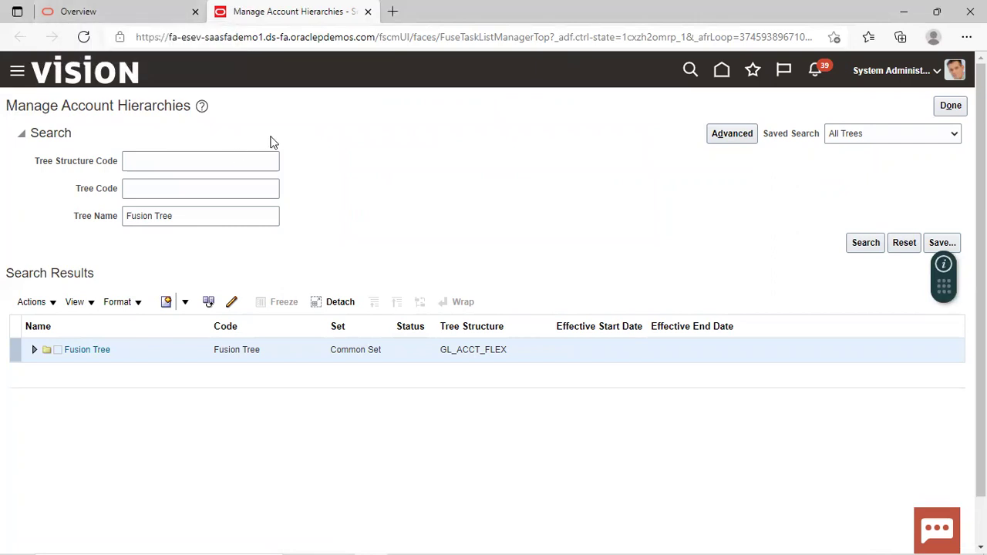
left_click(80, 7)
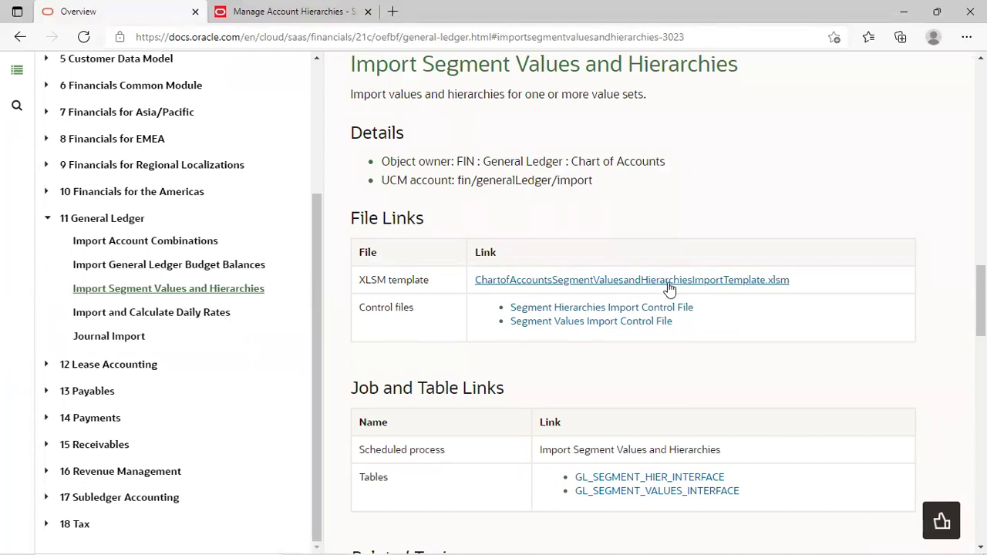
left_click_drag(981, 301, 980, 98)
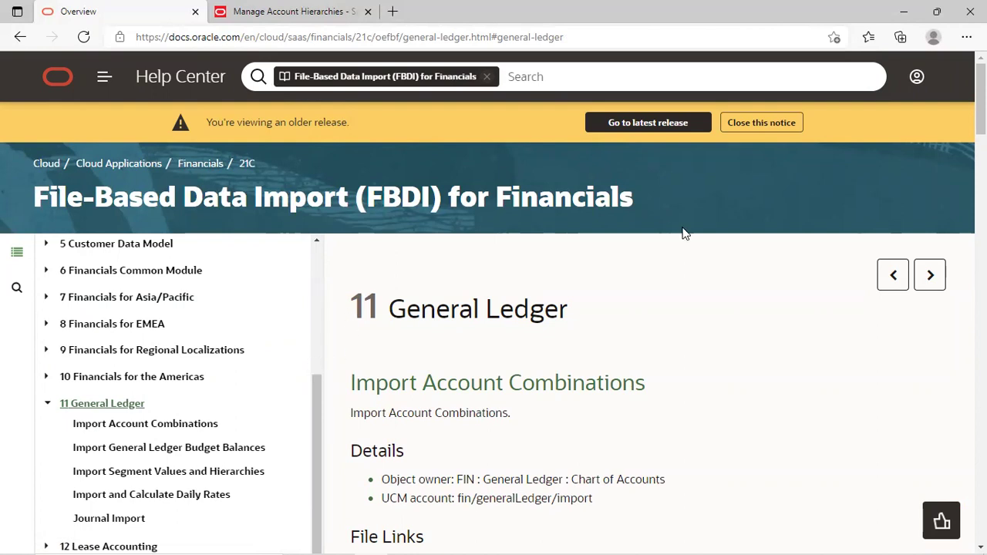
scroll(979, 100, "down", 4)
scroll(506, 209, "down", 1)
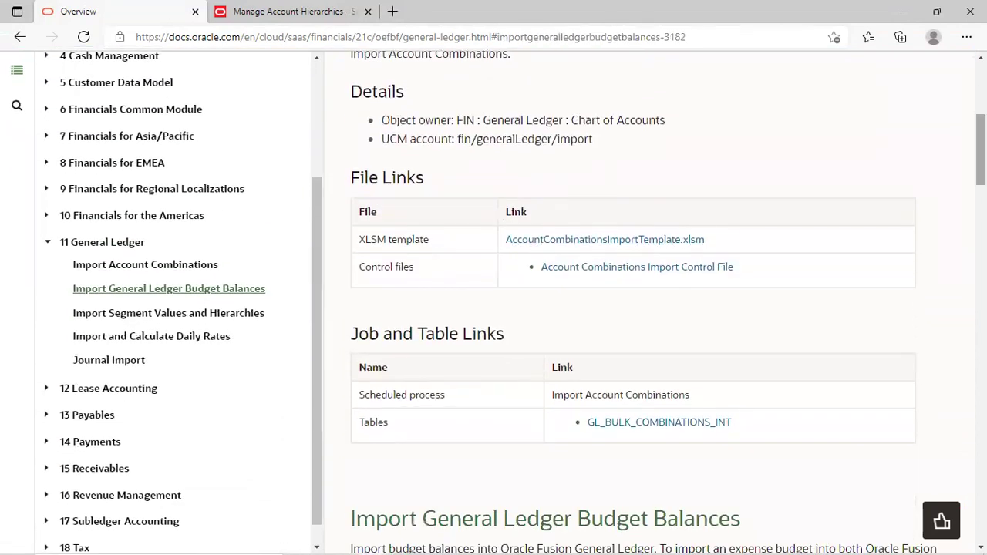
scroll(435, 201, "down", 3)
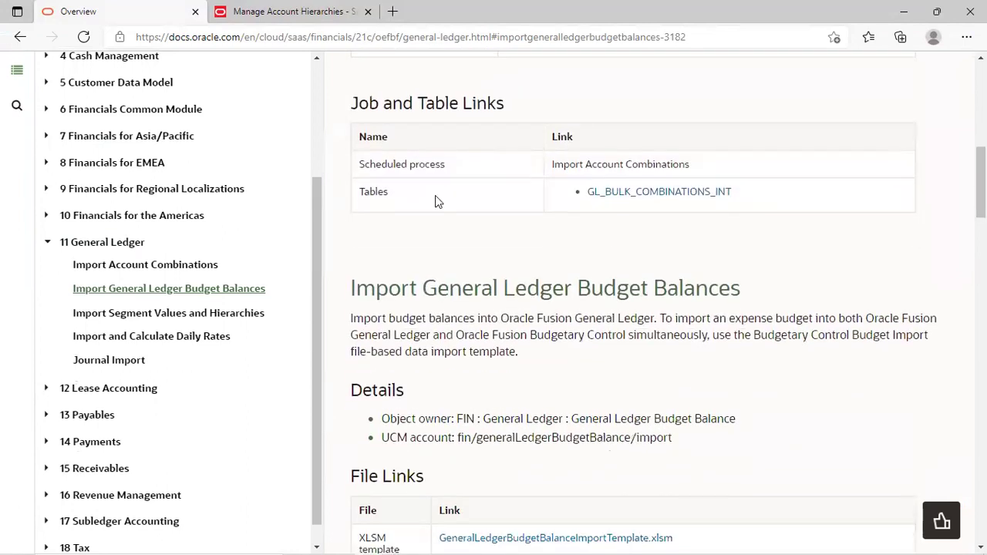
left_click(136, 313)
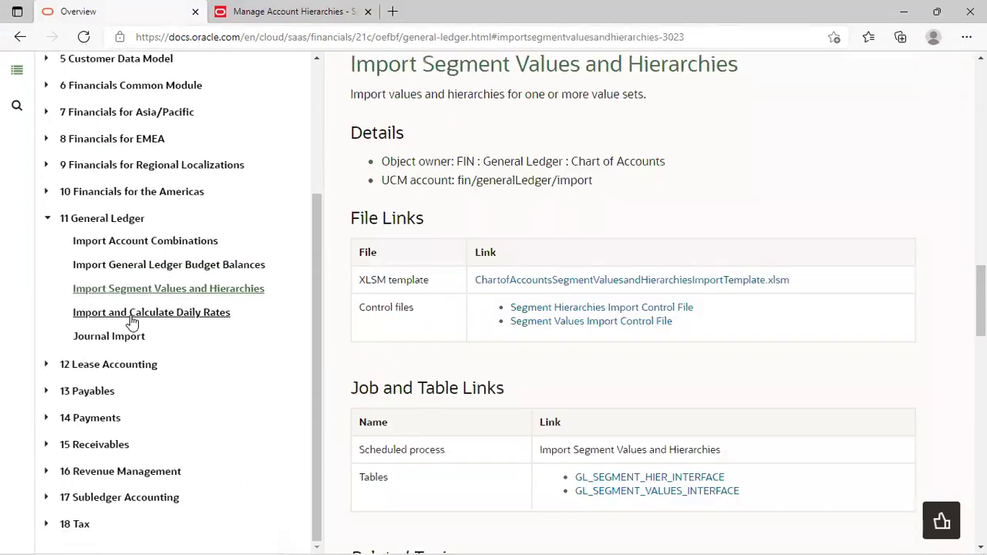
right_click(575, 283)
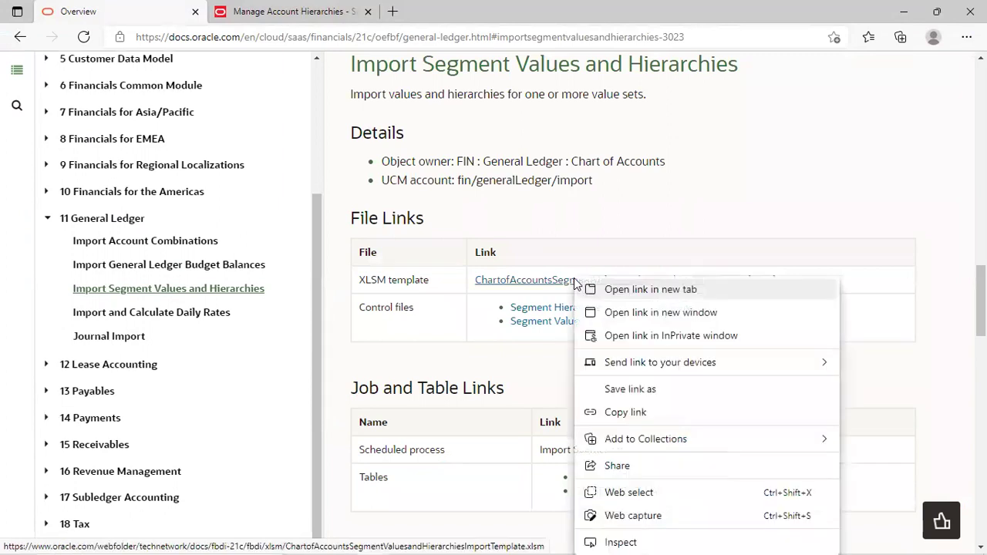
Step: Download the ChartofAccountsSegmentValuesandHierarchiesImportTemplate XLSM and open it in desktop Excel
left_click(630, 298)
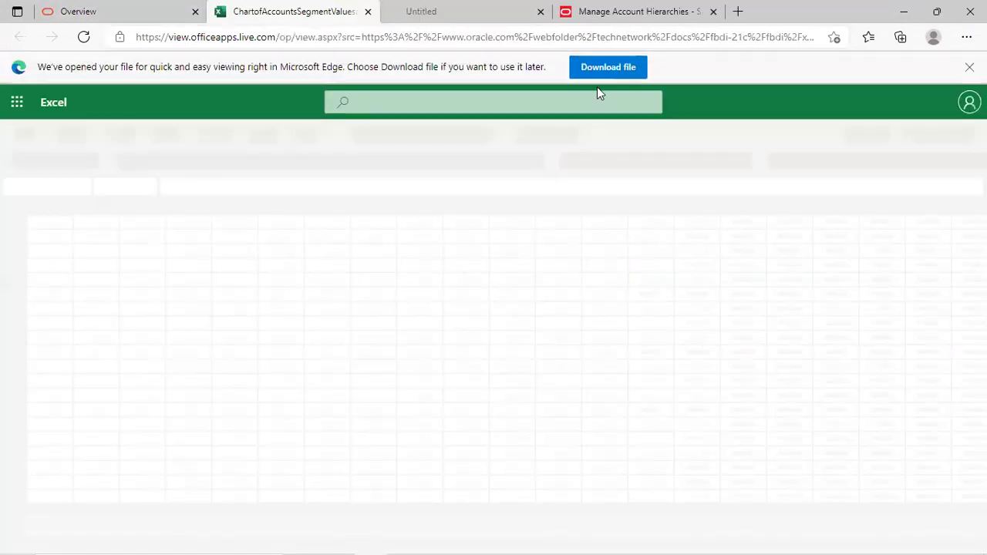
left_click(602, 73)
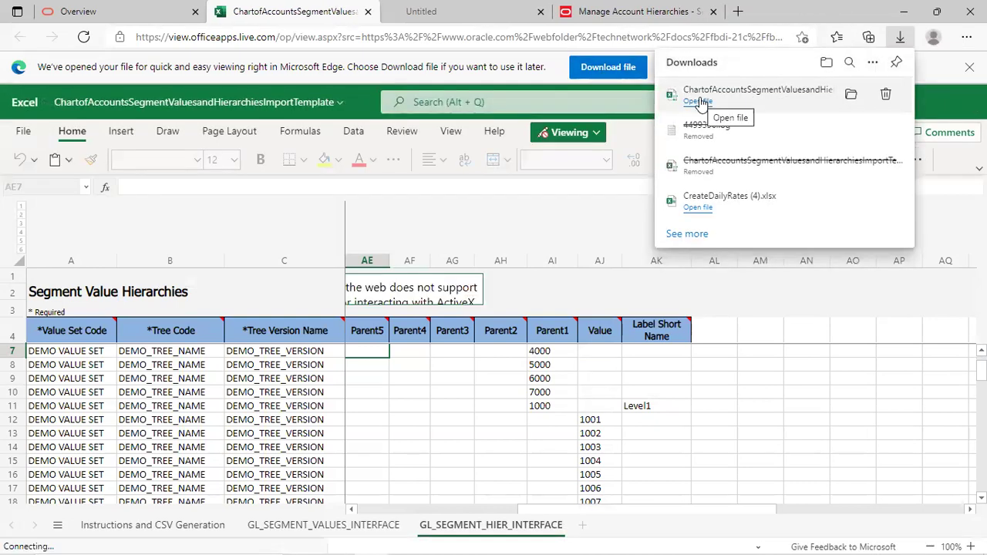
left_click(699, 103)
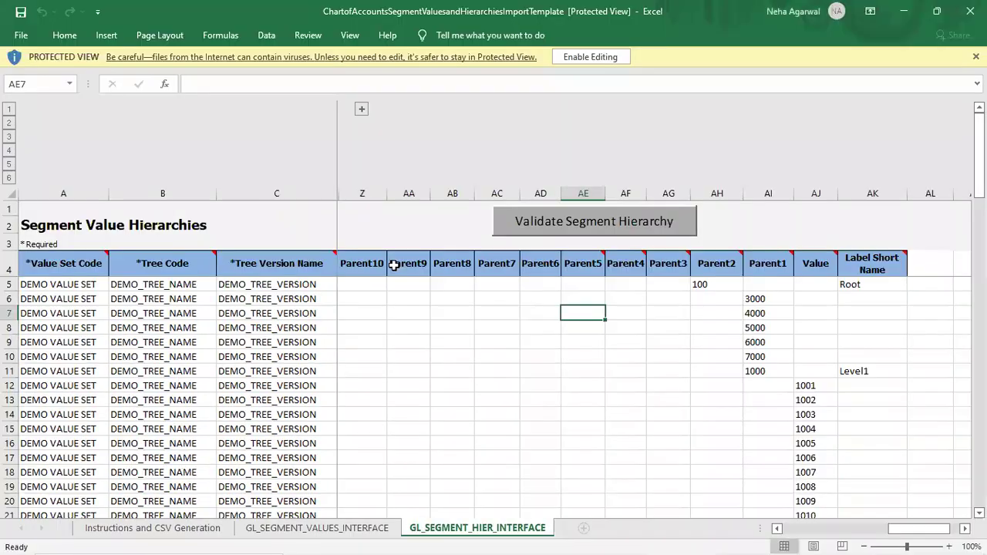
Step: Enable editing, dismiss the VBA error, and review the sheets, ending at GL_SEGMENT_VALUES_INTERFACE cell A5
left_click(590, 58)
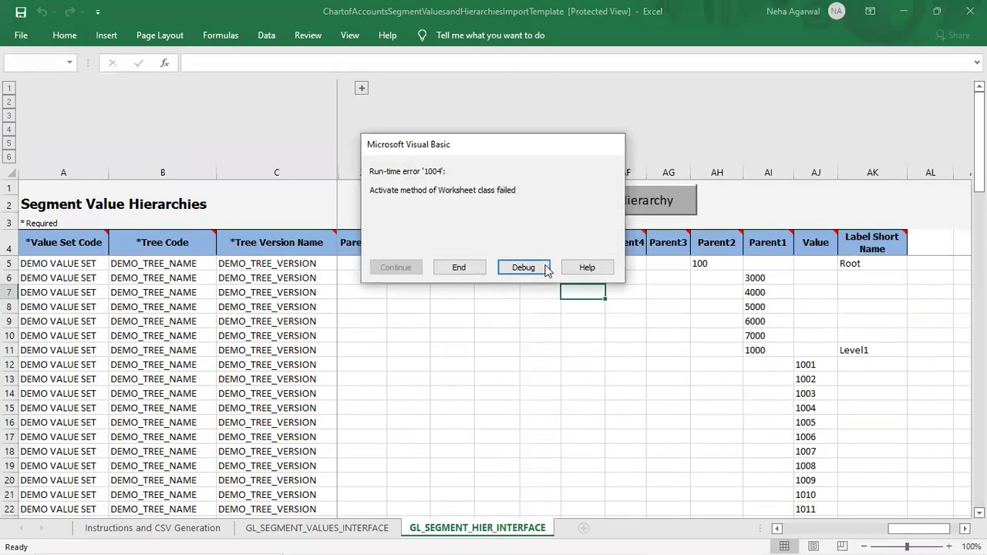
left_click(459, 268)
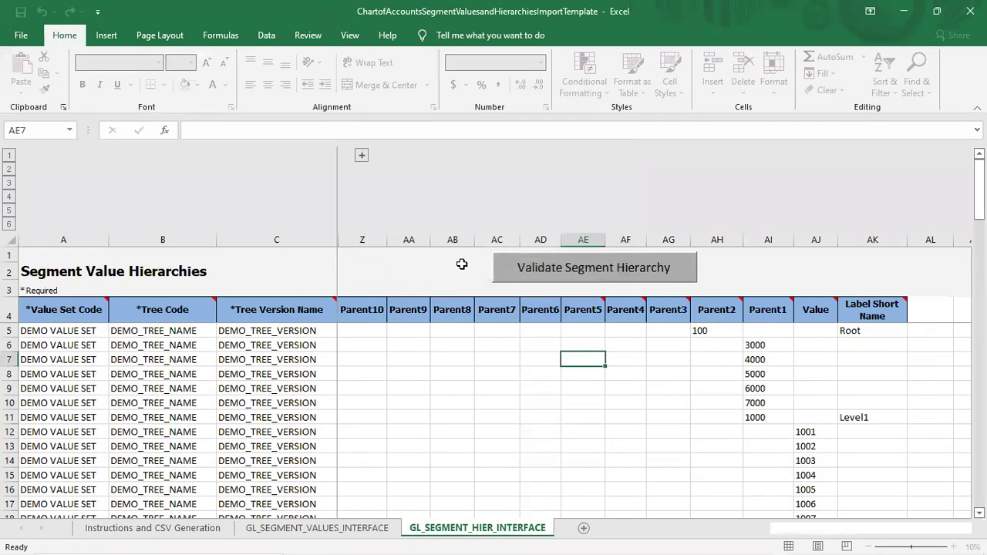
left_click(276, 530)
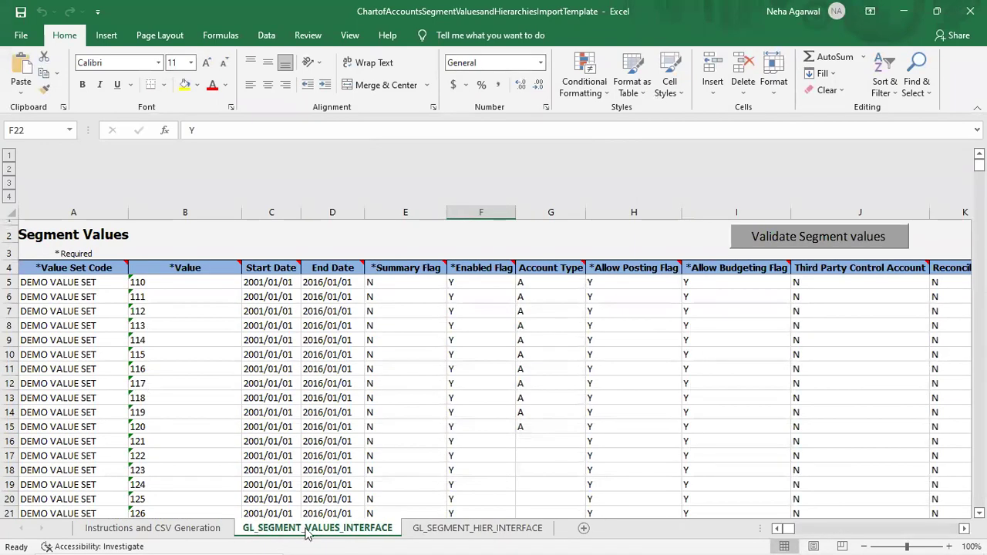
left_click(434, 530)
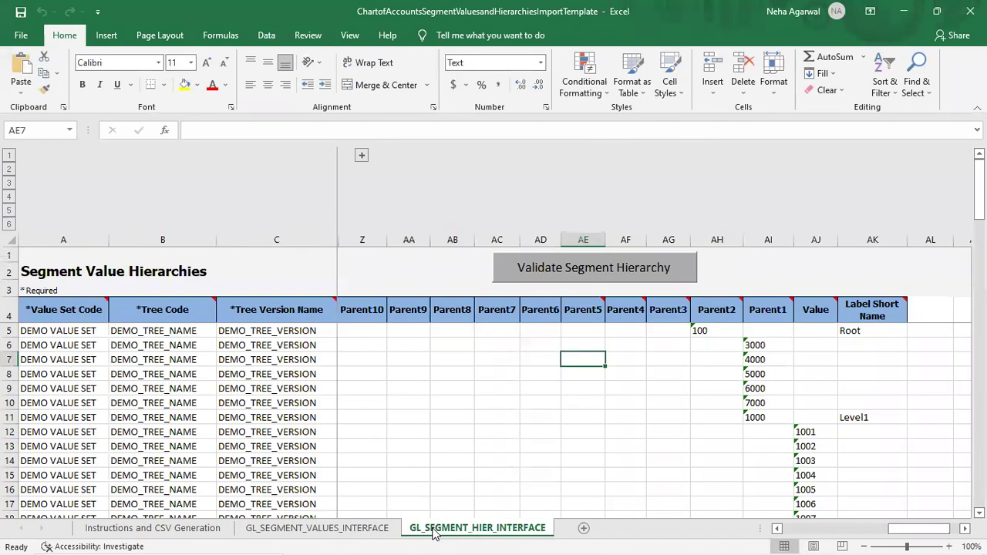
left_click(340, 530)
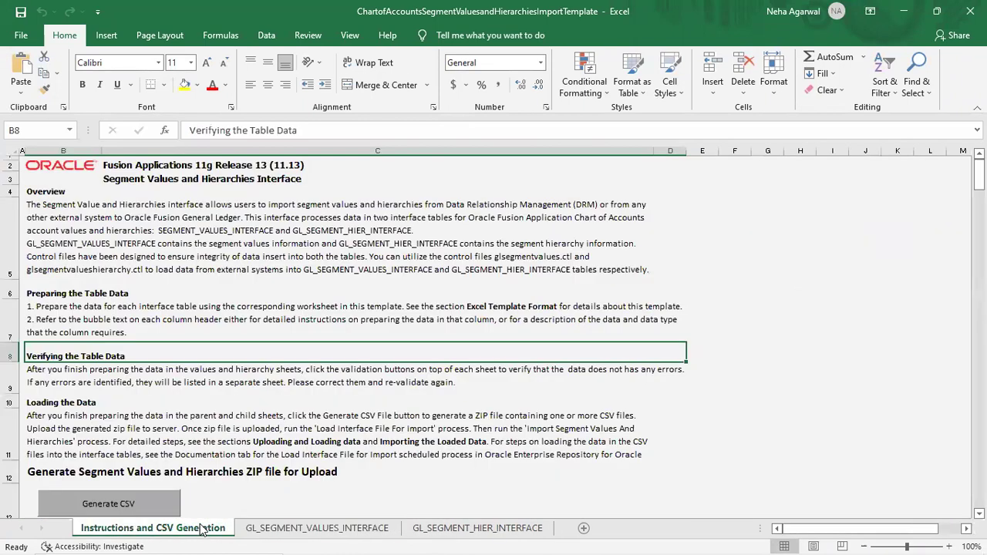
left_click(202, 529)
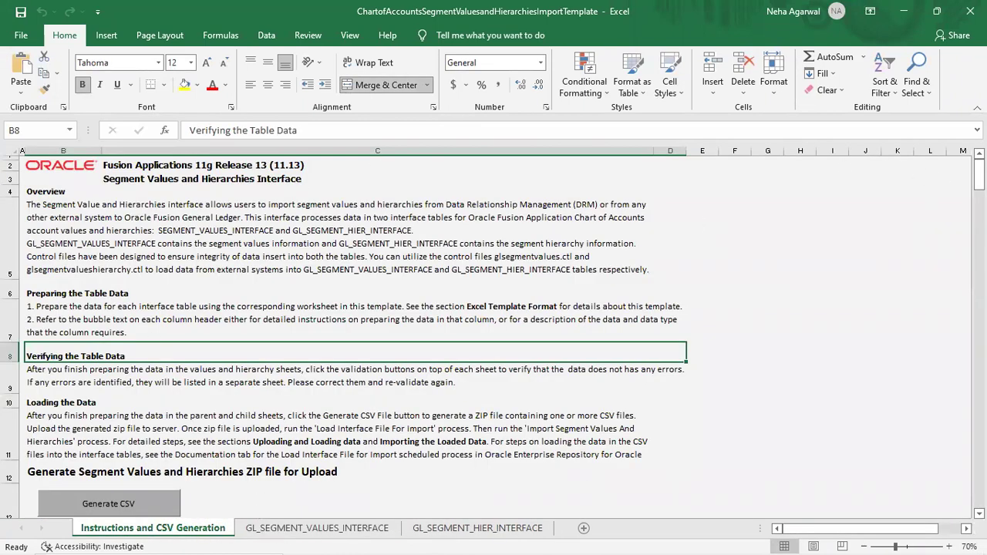
left_click(290, 527)
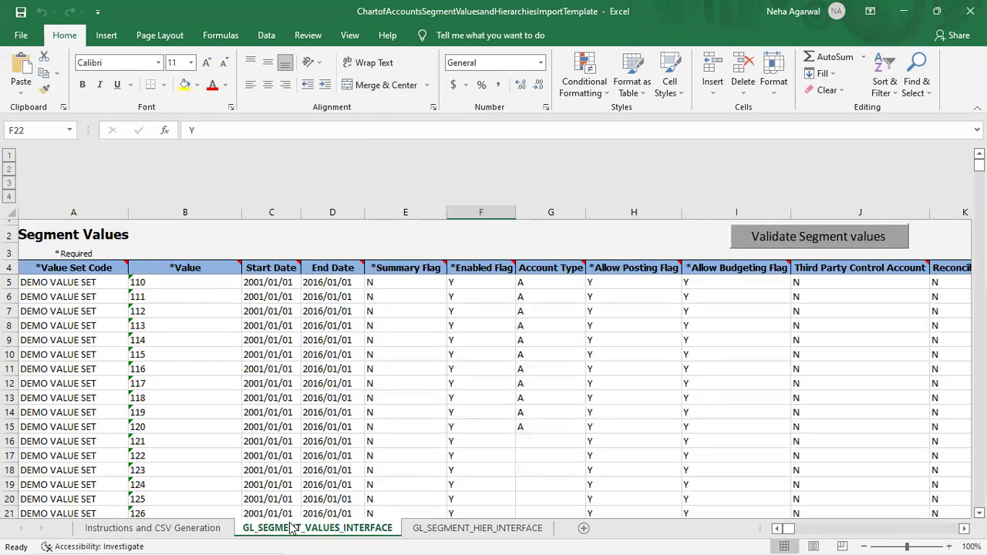
left_click(56, 285)
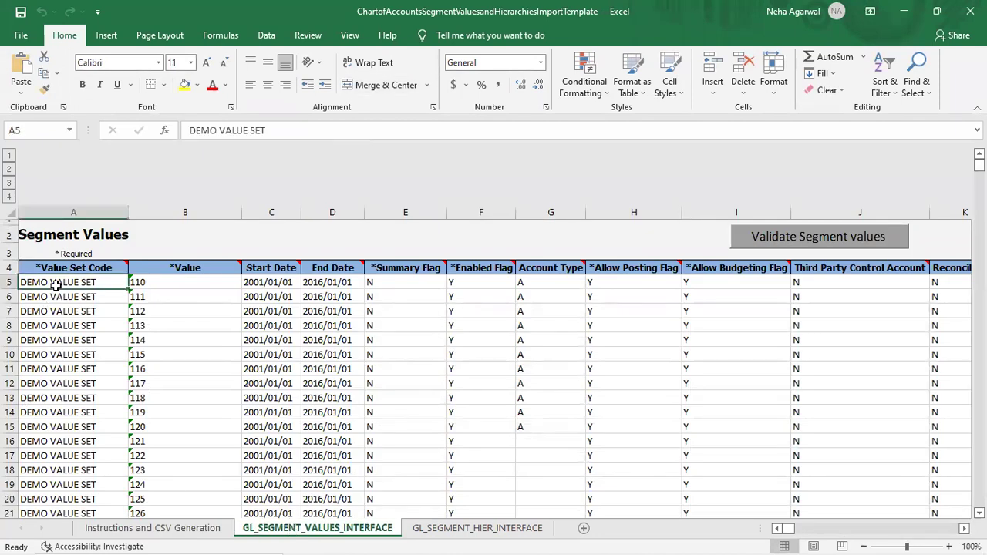
Step: Enter Fusion Accounts in A5 and copy it down to row 64, then move to the hierarchy sheet
type("usion")
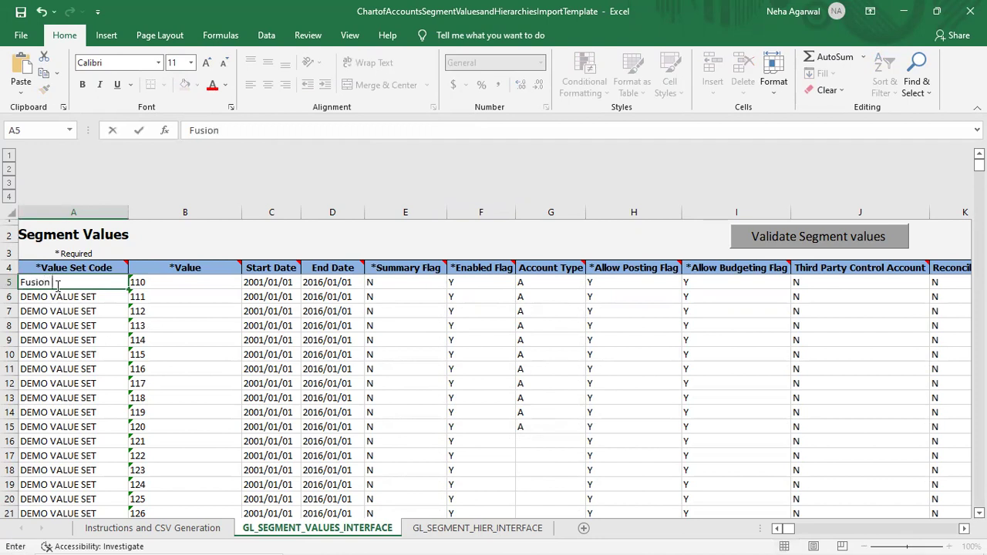
type(" Accounts")
key("ctrl+Return")
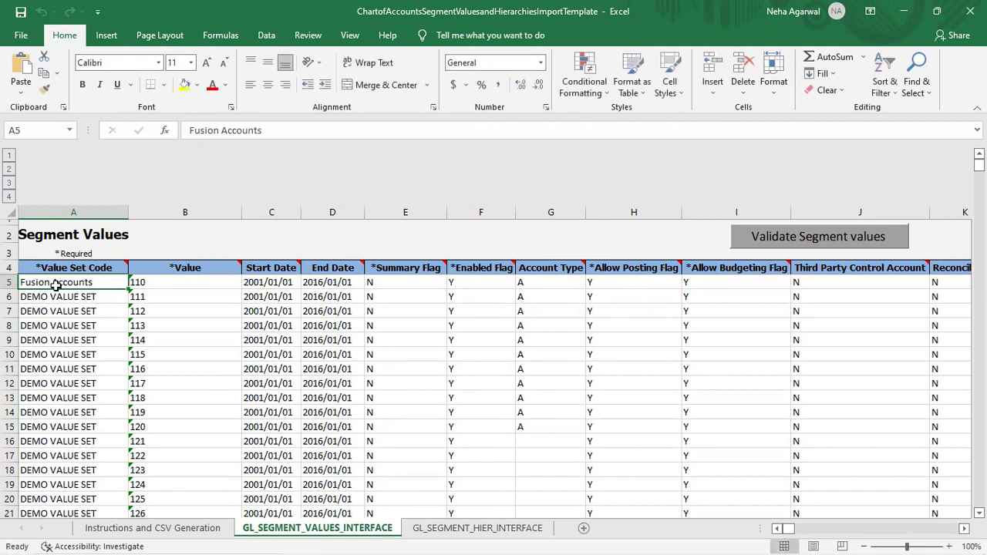
key("ctrl+c")
key("Down")
key("shift+Down")
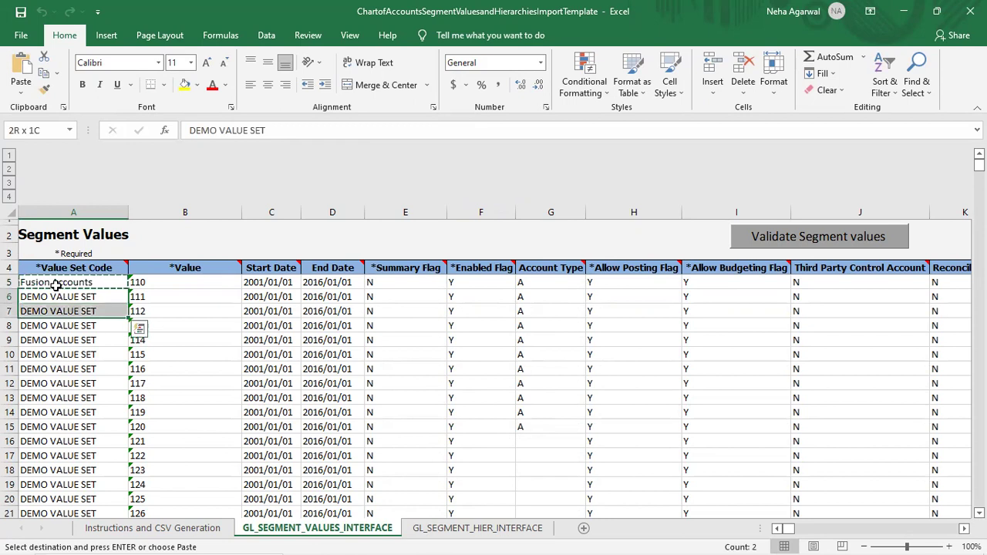
key("shift+Down")
key("shift+Down")
key("shift+Down")
key("shift+Down")
key("shift+Down")
key("shift+Down")
key("shift+Down")
key("shift+Down")
key("shift+Down")
key("shift+Down")
key("shift+Down")
key("shift+Down")
key("shift+Down")
key("shift+Down")
key("shift+Down")
key("shift+Down")
key("shift+Down")
key("shift+Down")
key("shift+Down")
key("shift+Down")
key("shift+Down")
key("shift+Down")
key("shift+Down")
key("shift+Down")
key("shift+Down")
key("shift+Down")
key("shift+Down")
key("shift+Down")
key("shift+Down")
key("shift+Down")
key("shift+Down")
key("shift+Down")
key("shift+Down")
key("shift+Down")
key("shift+Down")
key("shift+Down")
key("shift+Down")
key("shift+Down")
key("shift+Down")
key("shift+Down")
key("shift+Down")
key("shift+Down")
key("shift+Down")
key("shift+Down")
key("shift+Down")
key("shift+Down")
key("shift+Down")
key("shift+Down")
key("shift+Down")
key("shift+Down")
key("shift+Down")
key("shift+Down")
key("shift+Down")
key("shift+Down")
key("shift+Down")
key("shift+Down")
key("shift+Down")
key("shift+Down")
key("shift+Down")
key("shift+Down")
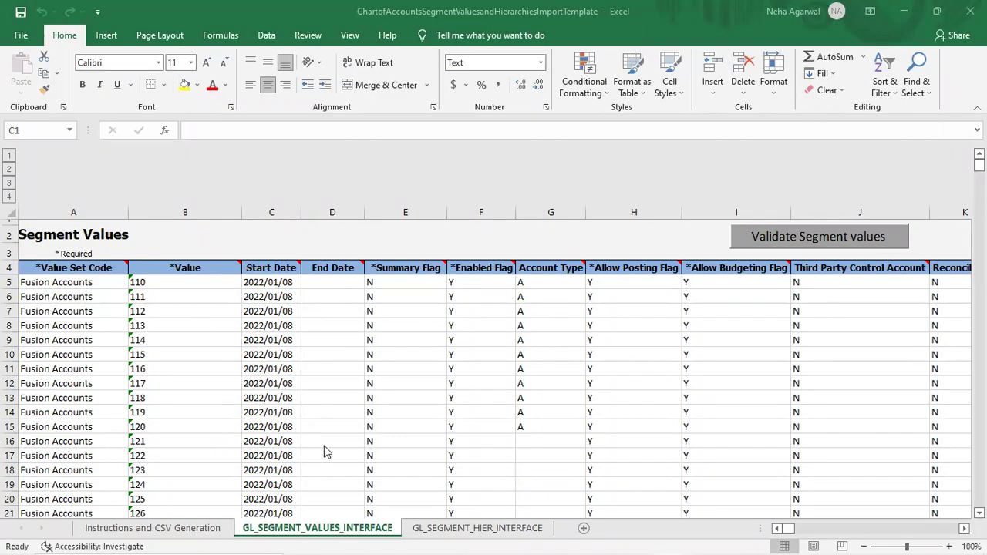
left_click(452, 532)
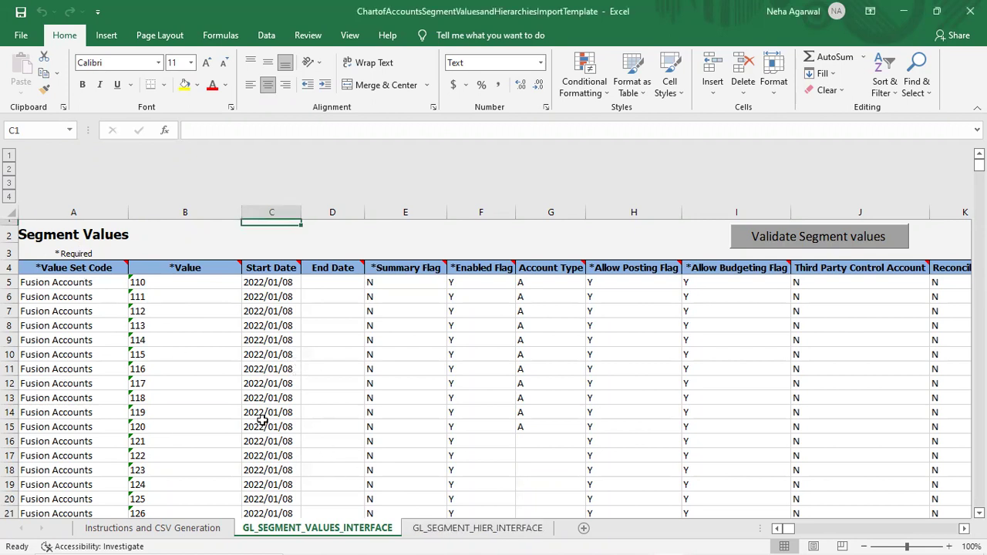
left_click(451, 528)
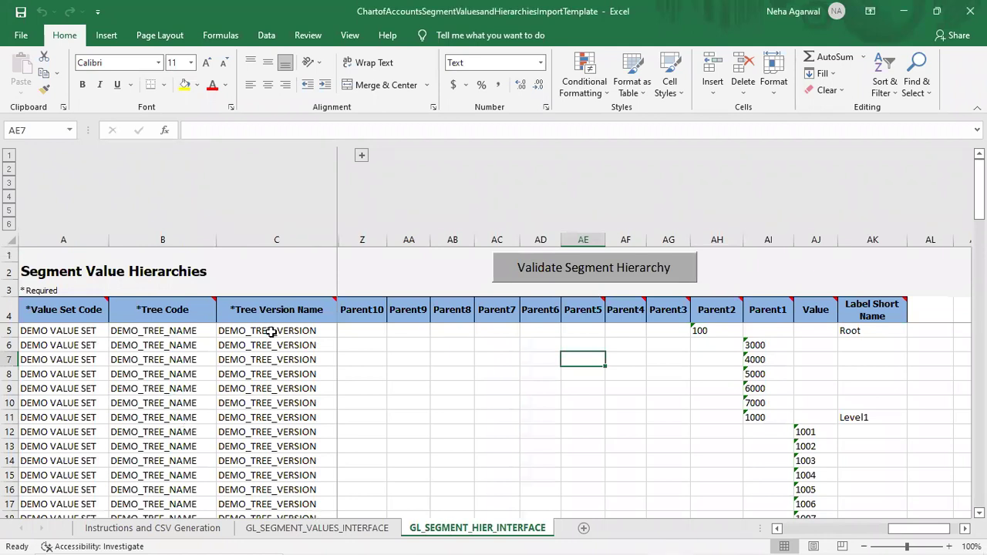
Step: Enter Fusion Accounts, Fusion Tree and Fusion Tree Version across cells A5–C5 of the hierarchy sheet
left_click(59, 327)
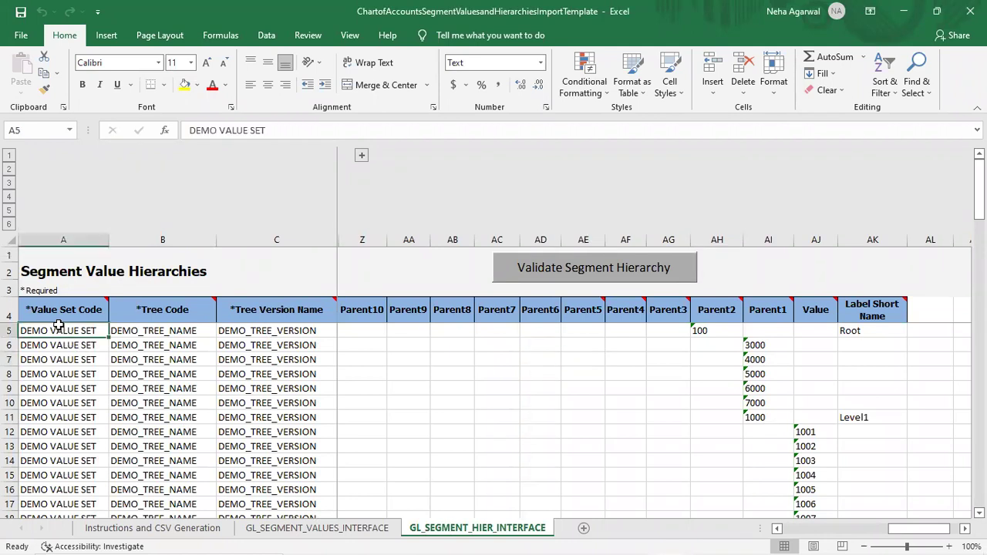
type("Fusion Accounts")
key("Tab")
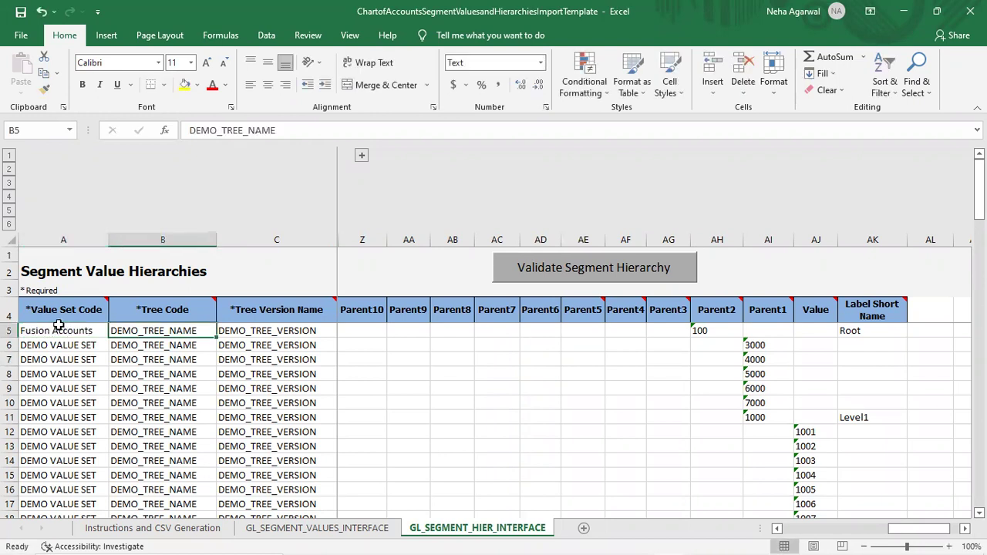
type("Fusio")
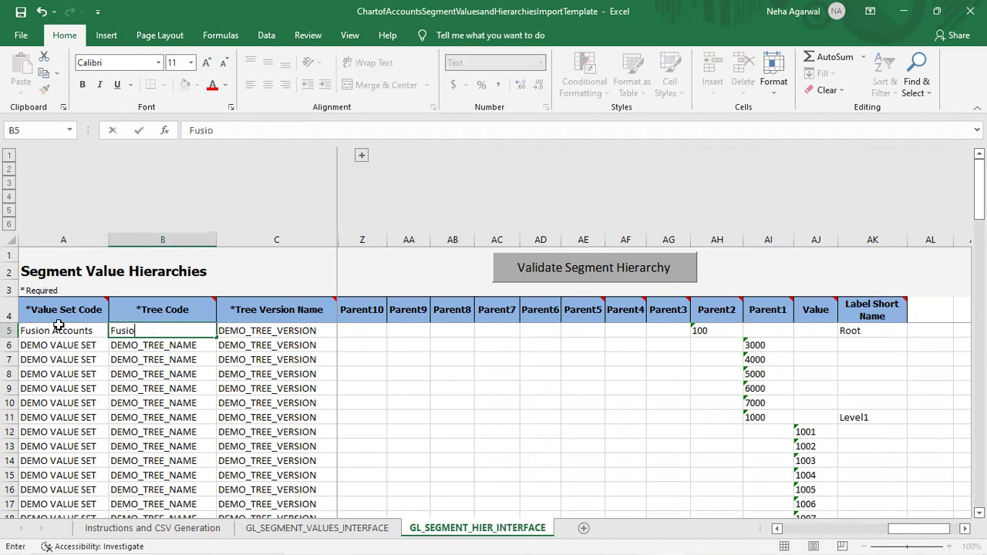
type("n Tree")
key("Tab")
type("Fusion ")
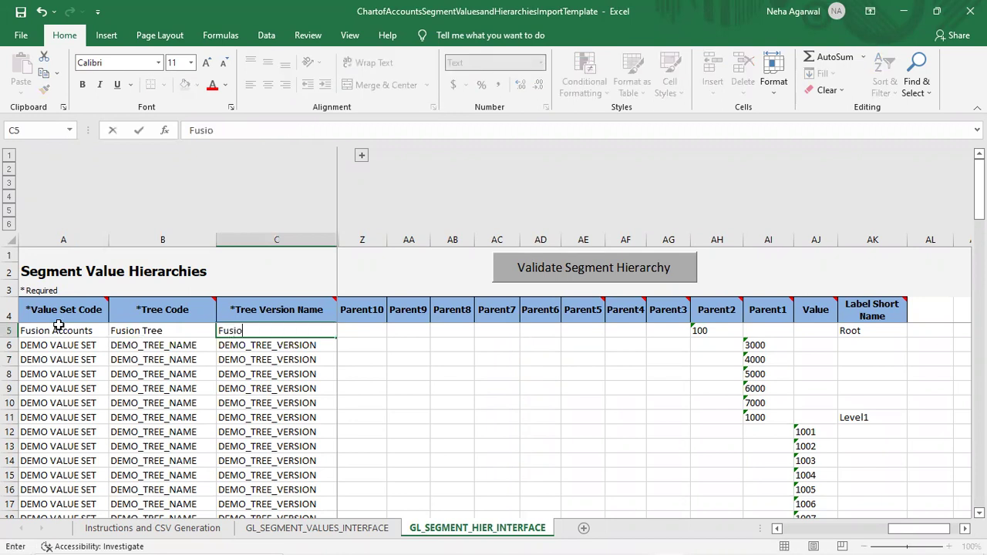
type("Tree Version")
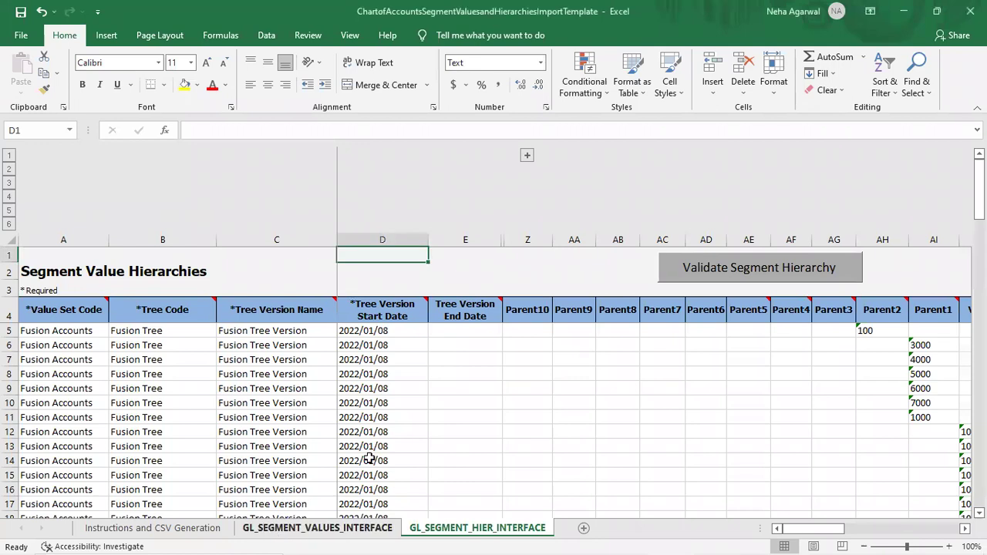
Step: Run Validate Segment Hierarchy and Validate Segment values error-free, then go to Instructions and CSV Generation
left_click(785, 275)
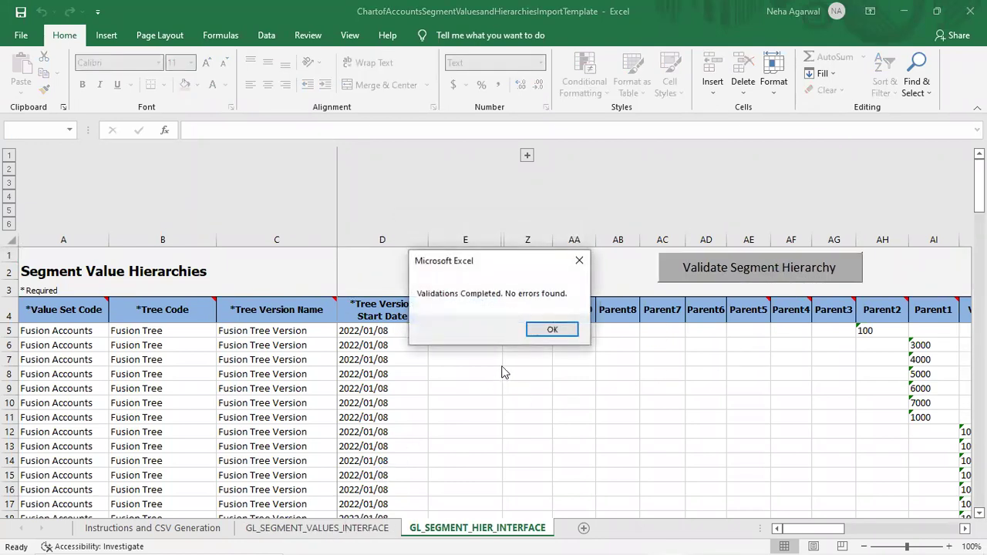
left_click(558, 329)
left_click(331, 528)
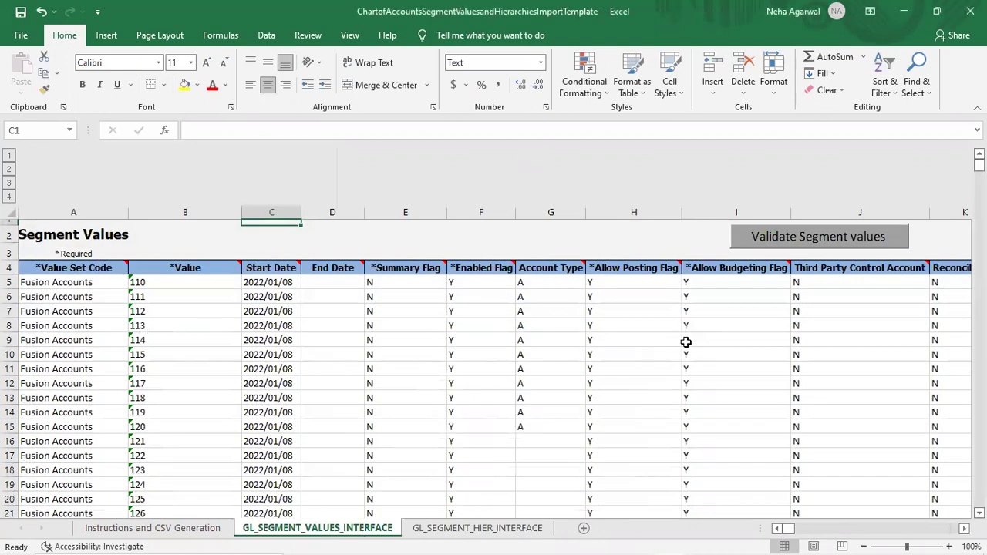
left_click(798, 235)
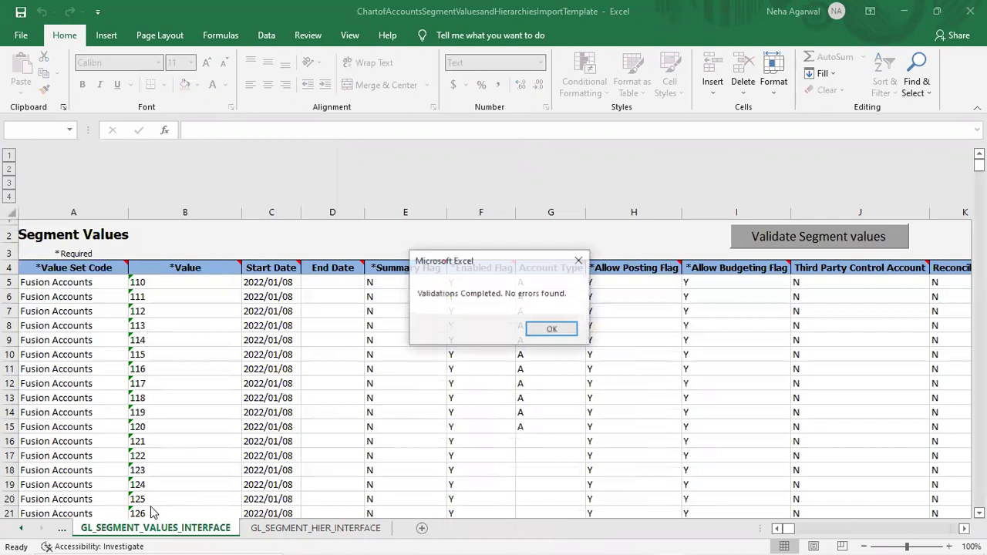
left_click(543, 330)
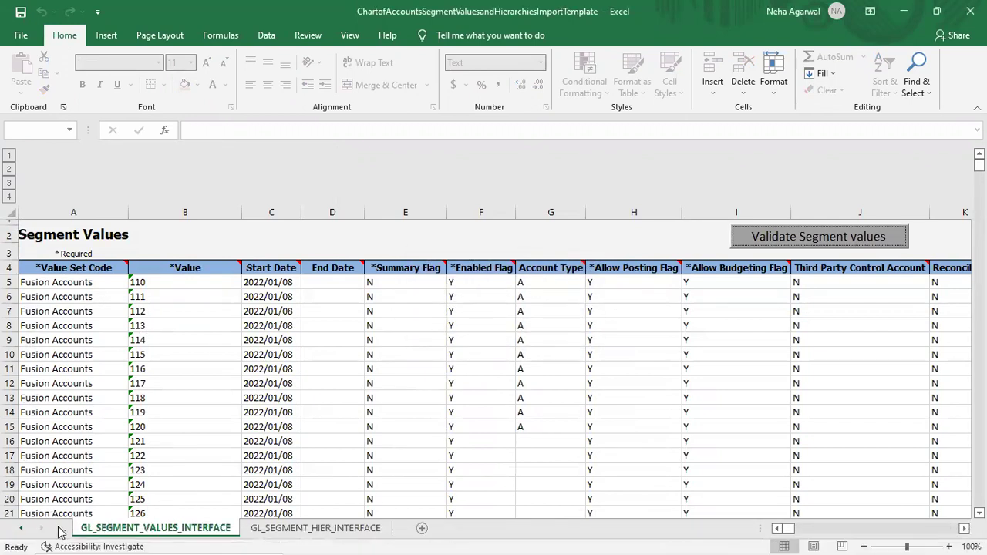
left_click(62, 532)
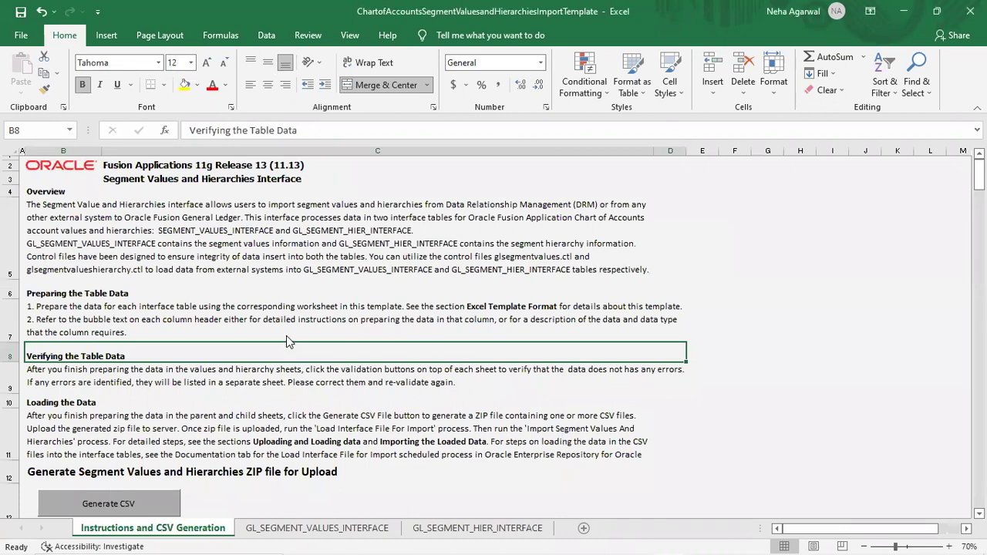
Step: Generate the CSVs, saving GlSegmentValuesInterface and GlSegmentHierInterface to the Desktop
left_click(98, 505)
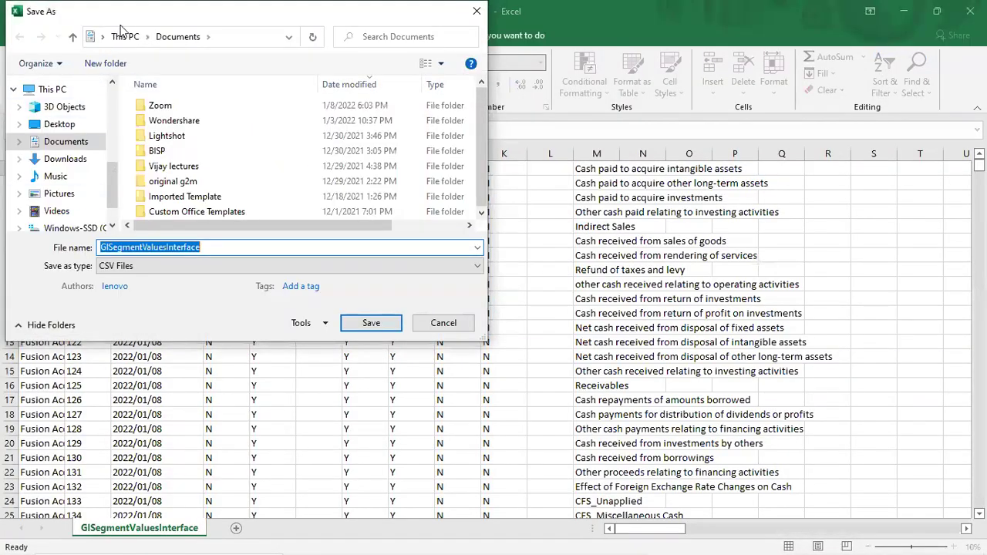
left_click(71, 125)
left_click(389, 326)
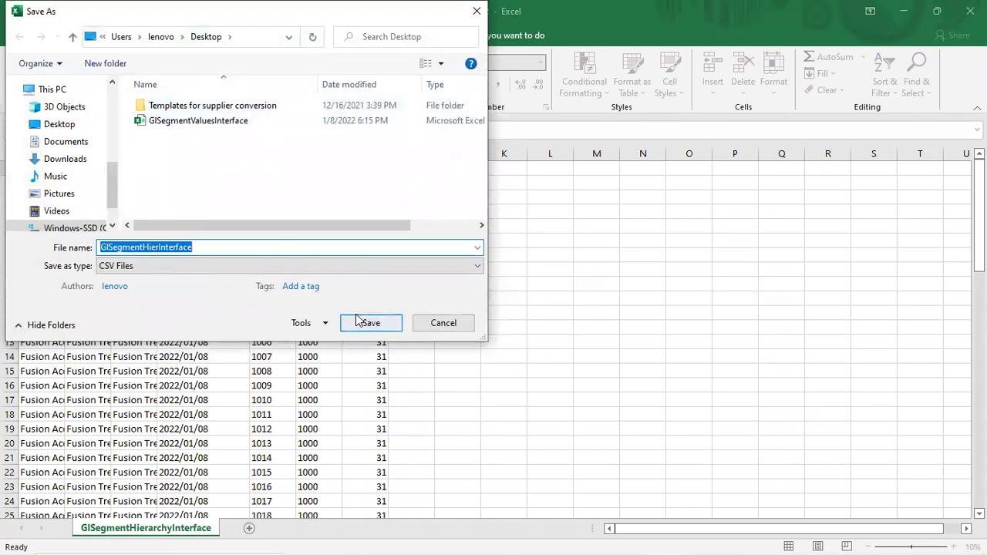
left_click(54, 130)
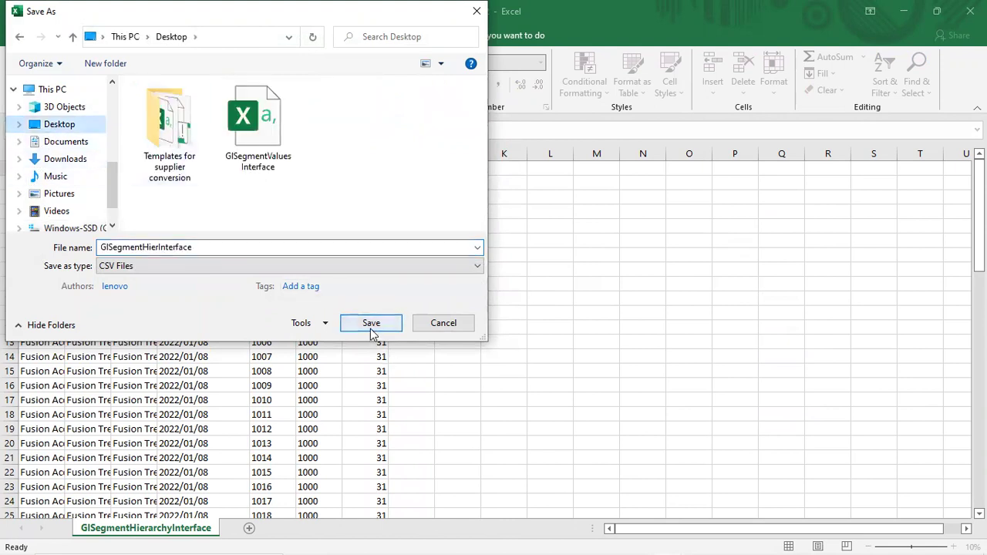
left_click(372, 326)
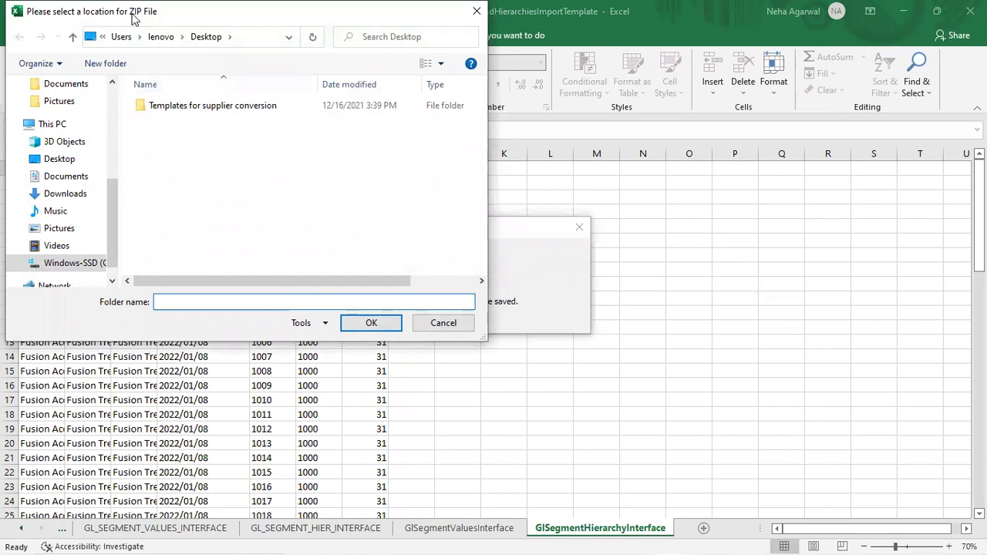
Step: Save the generated upload ZIP to the Desktop and return to the Oracle Fusion browser window
left_click(65, 159)
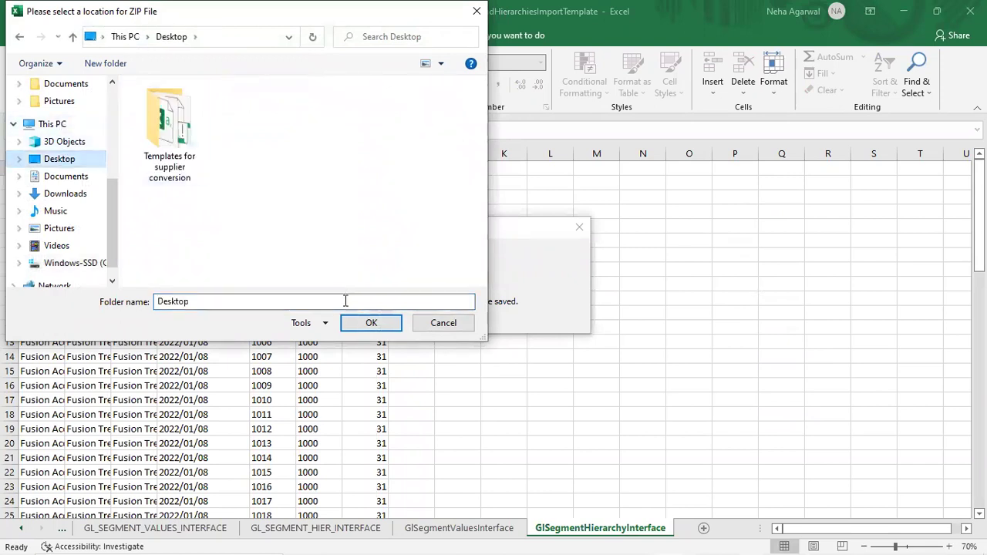
left_click(372, 323)
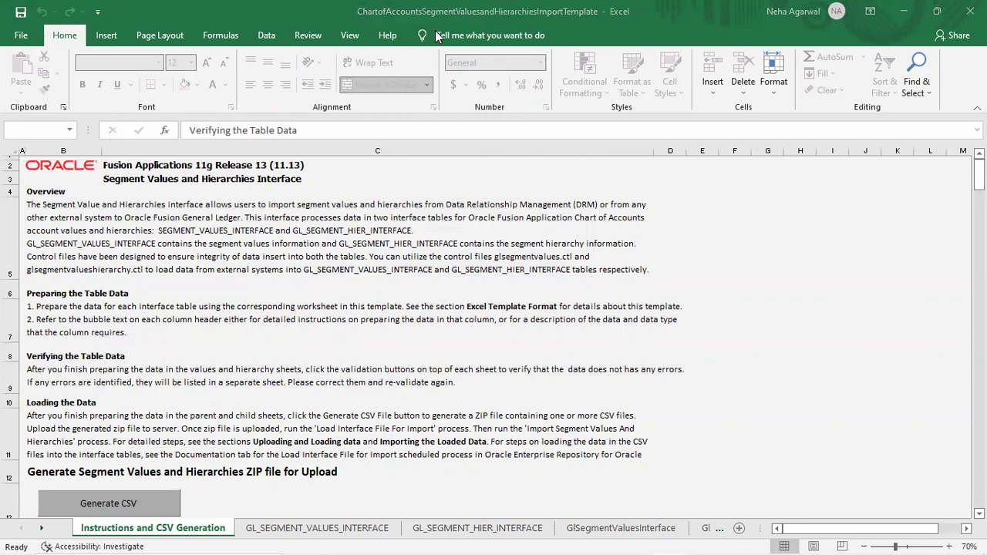
key("alt+Tab")
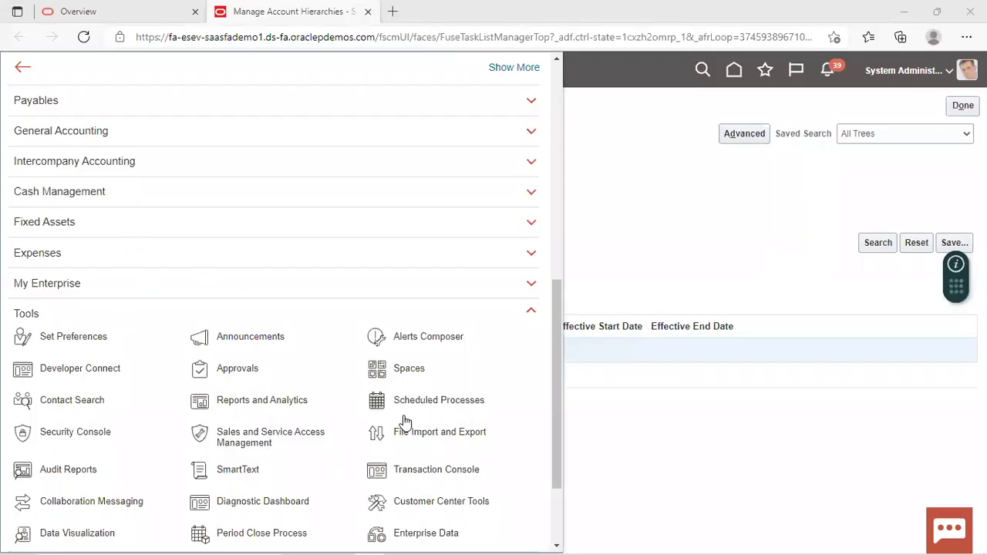
Step: Open Scheduled Processes from the Navigator's Tools group
left_click(465, 403)
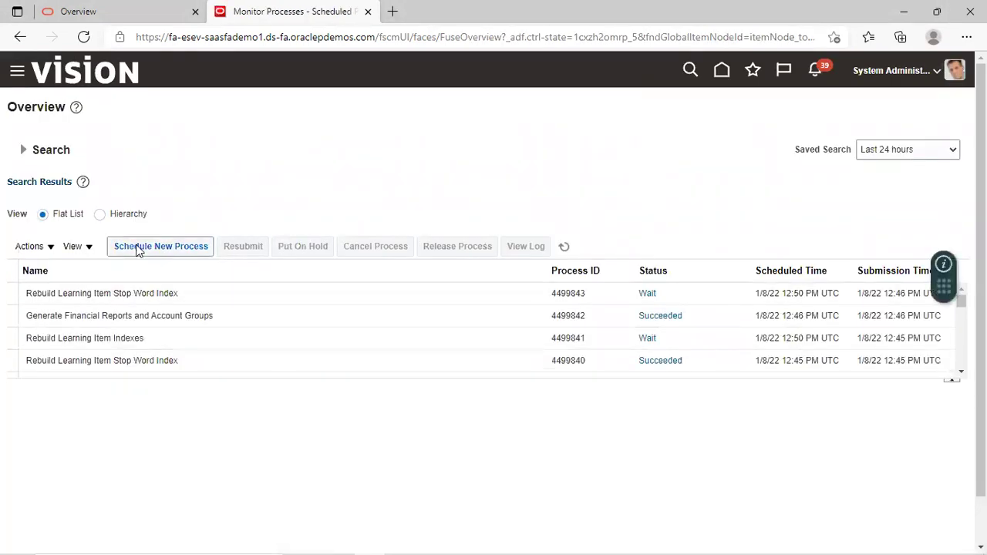
Step: Schedule a new process by searching job names for 'load inter' and choosing Load Interface File for Import
left_click(205, 246)
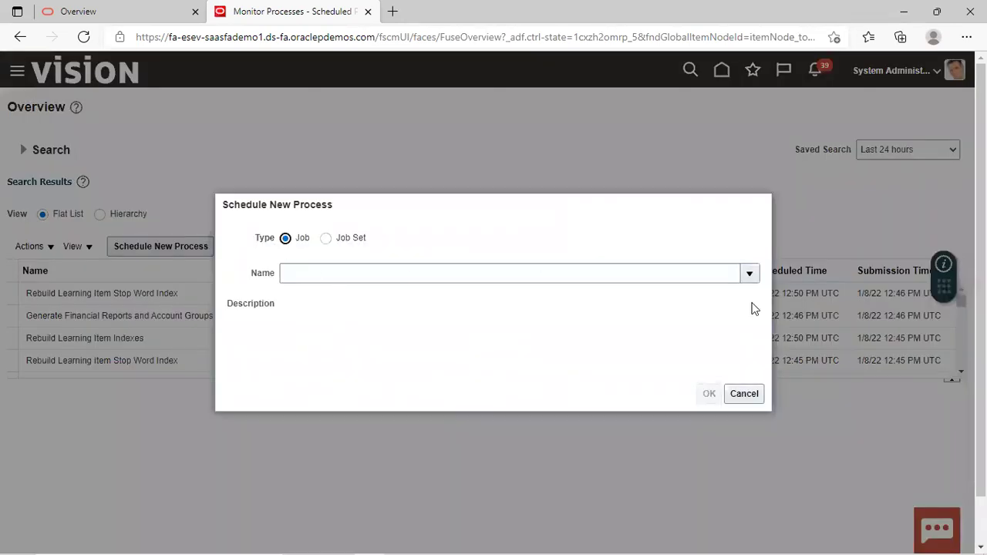
left_click(749, 273)
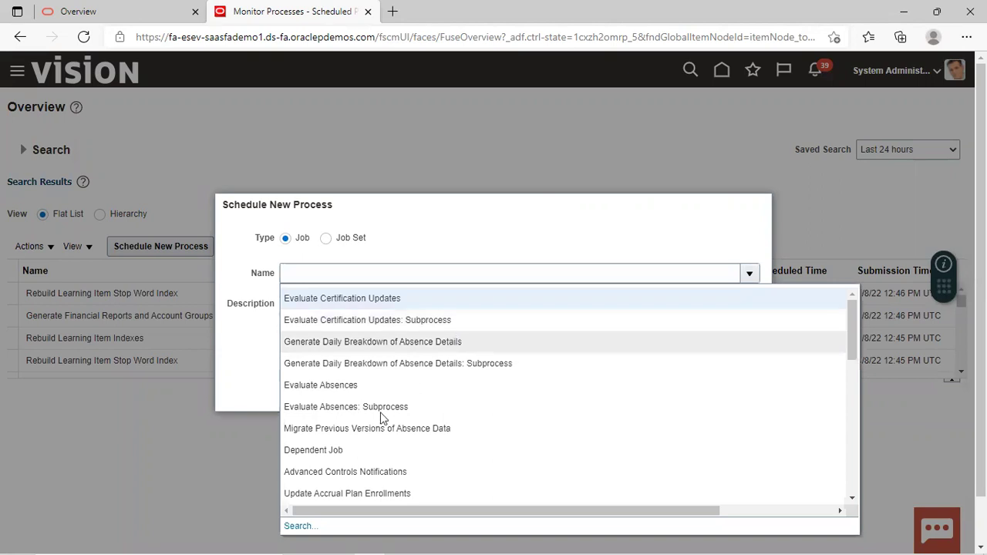
left_click(297, 526)
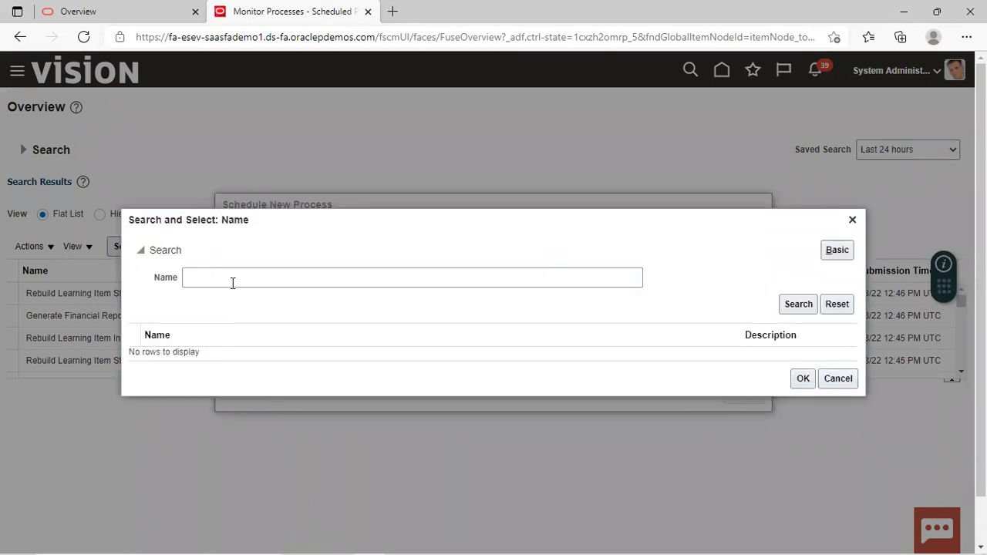
left_click(232, 282)
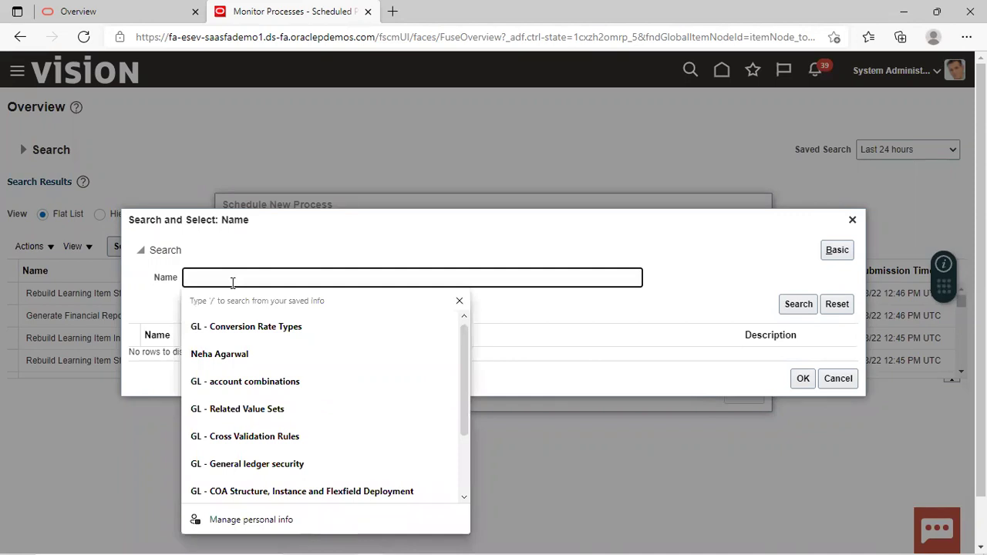
key("Escape")
type("load interface file for import")
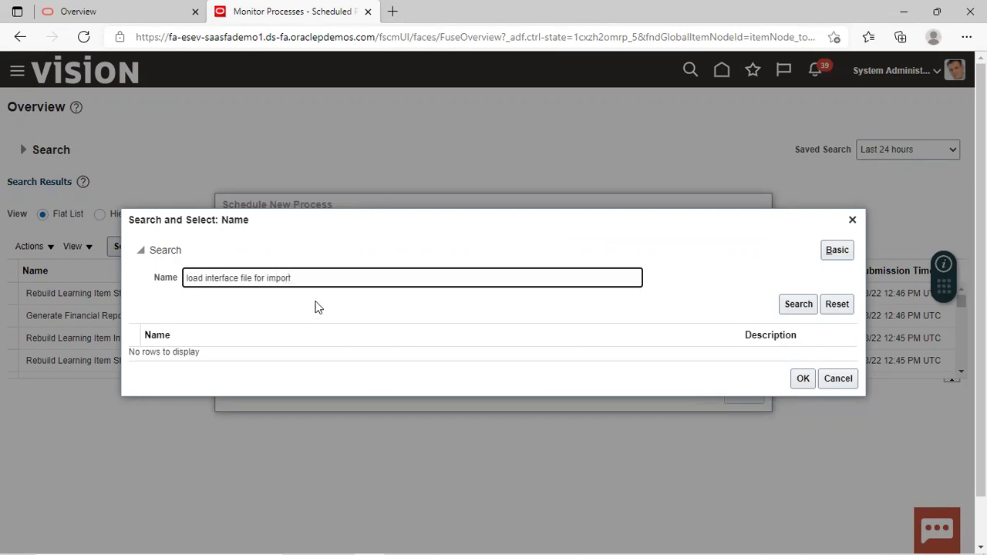
left_click(798, 306)
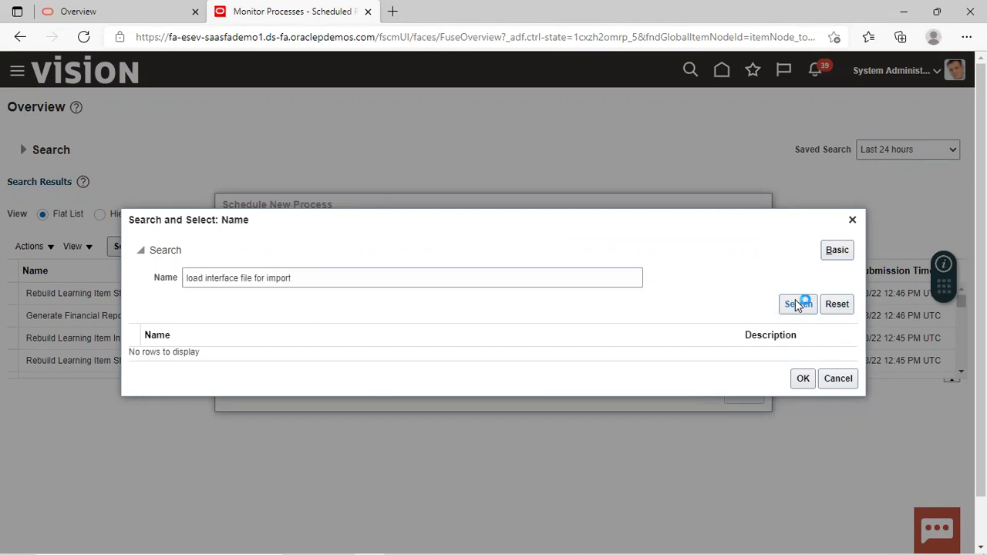
left_click(146, 350)
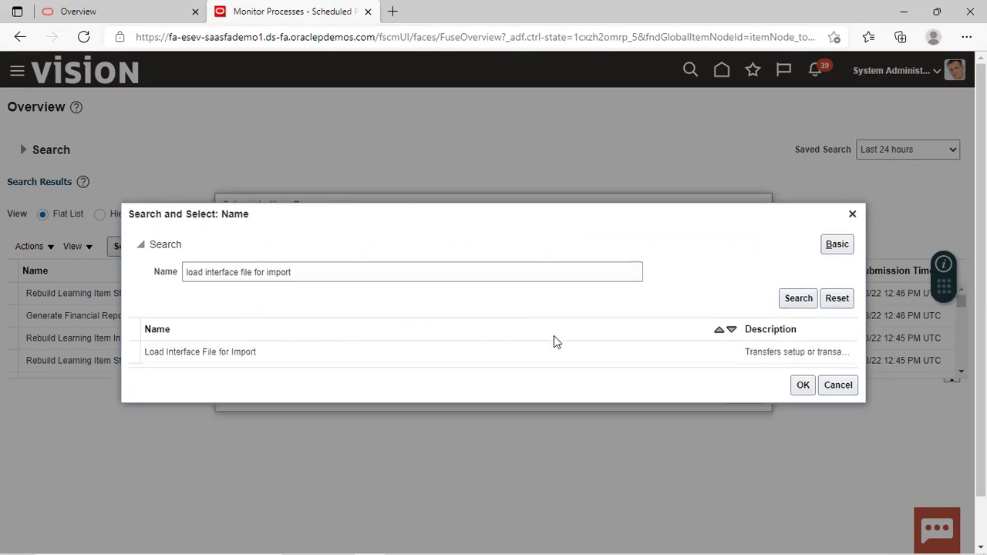
left_click(179, 354)
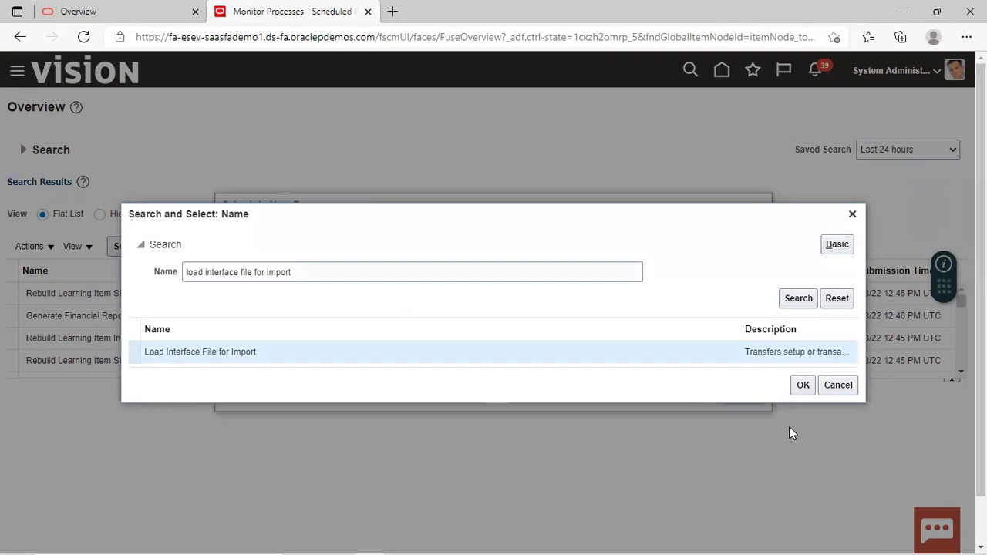
left_click(803, 389)
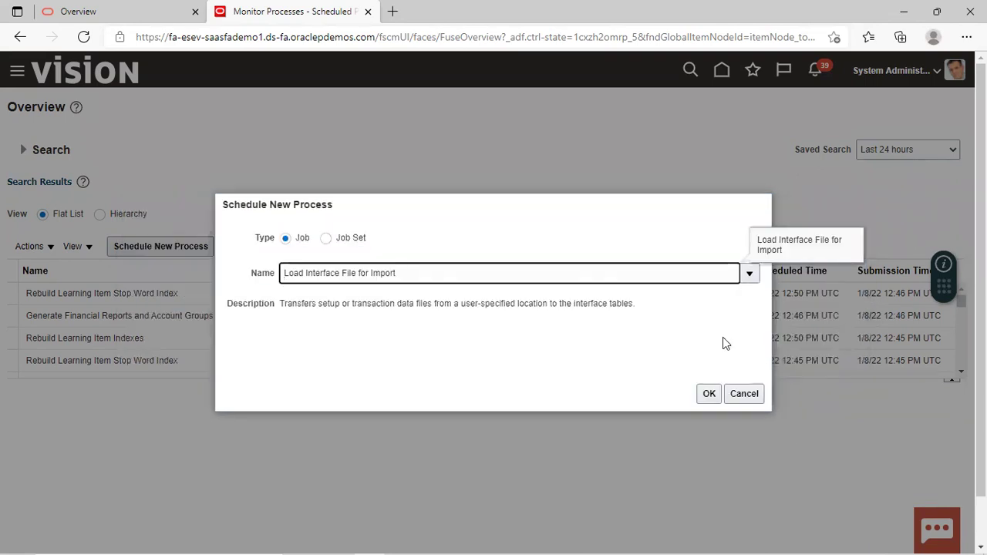
left_click(709, 395)
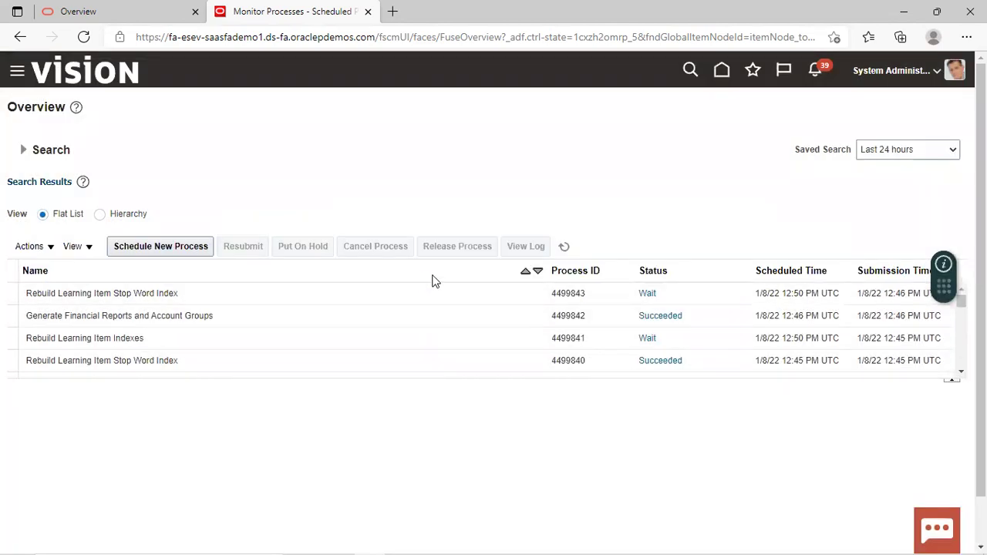
Step: Bring up the Load Interface File for Import parameters and Import Process list, then view the documentation page
left_click(569, 253)
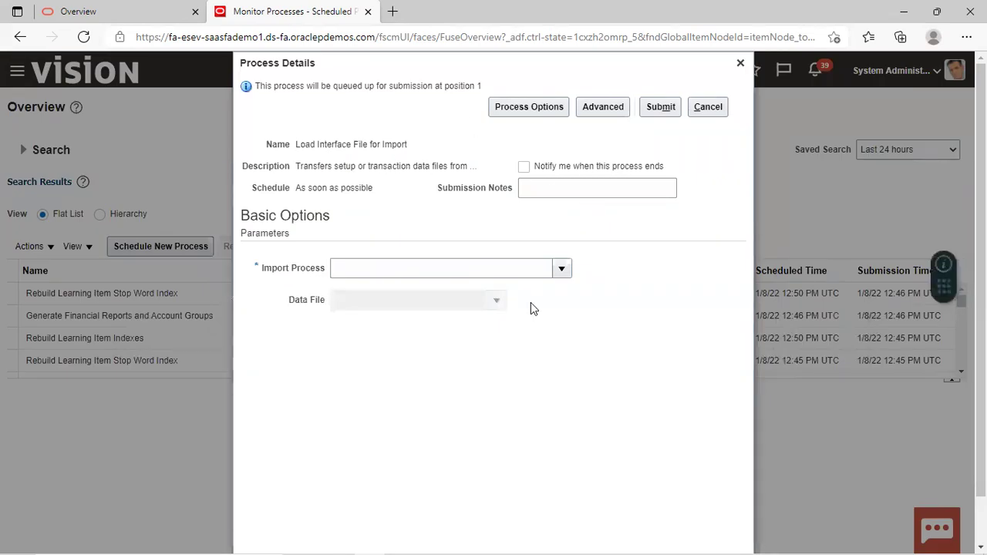
left_click(561, 270)
left_click(66, 10)
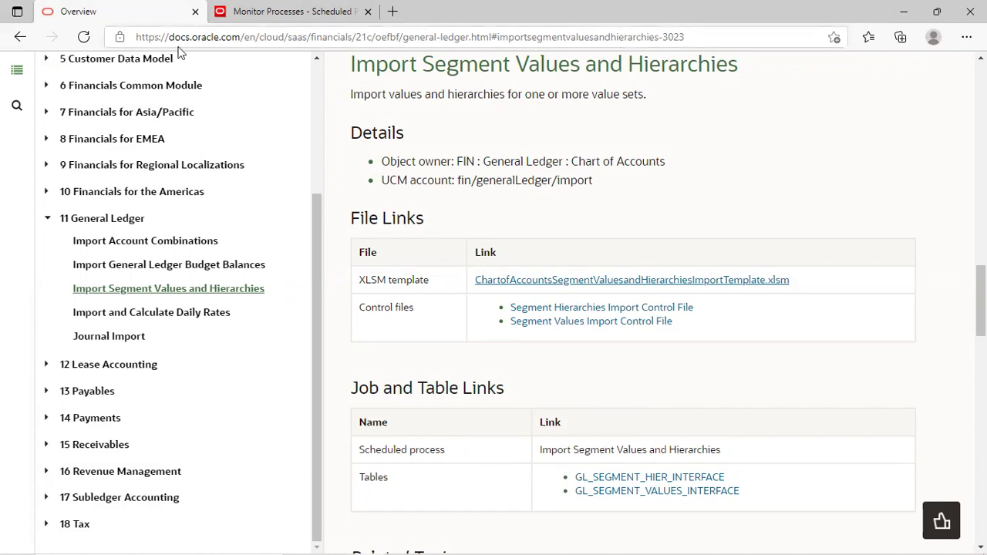
Step: Set Import Process to Import Segment Values and Hierarchies and list the available data files
key("ctrl+Tab")
left_click(563, 268)
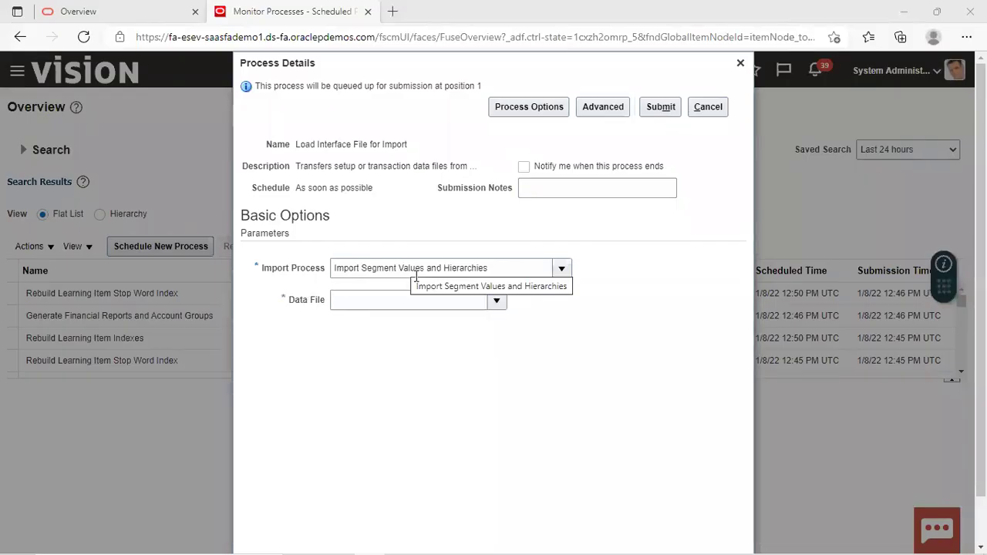
left_click(498, 300)
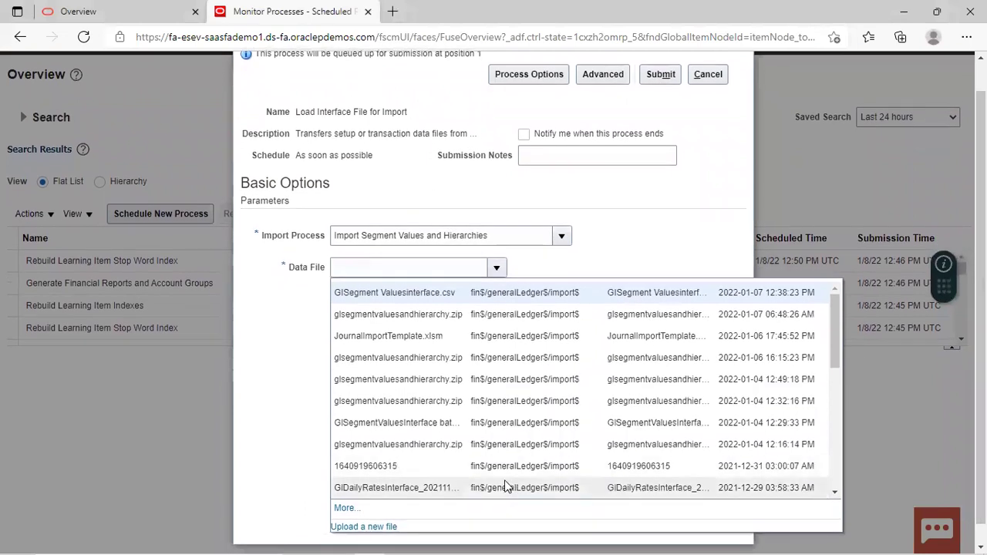
Step: Upload glsegmentvaluesandhierarchy.zip from the Desktop as the data file and submit the import
left_click(342, 527)
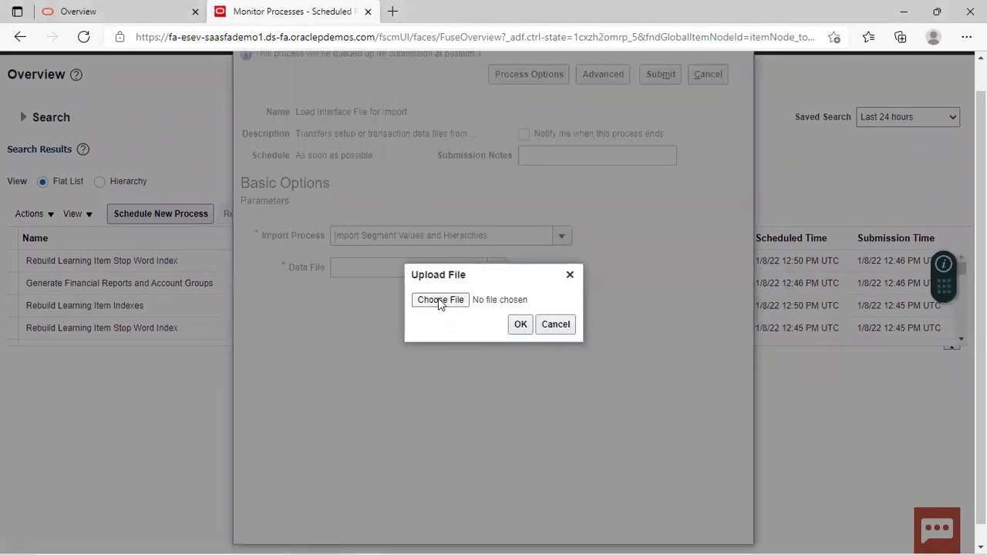
left_click(438, 301)
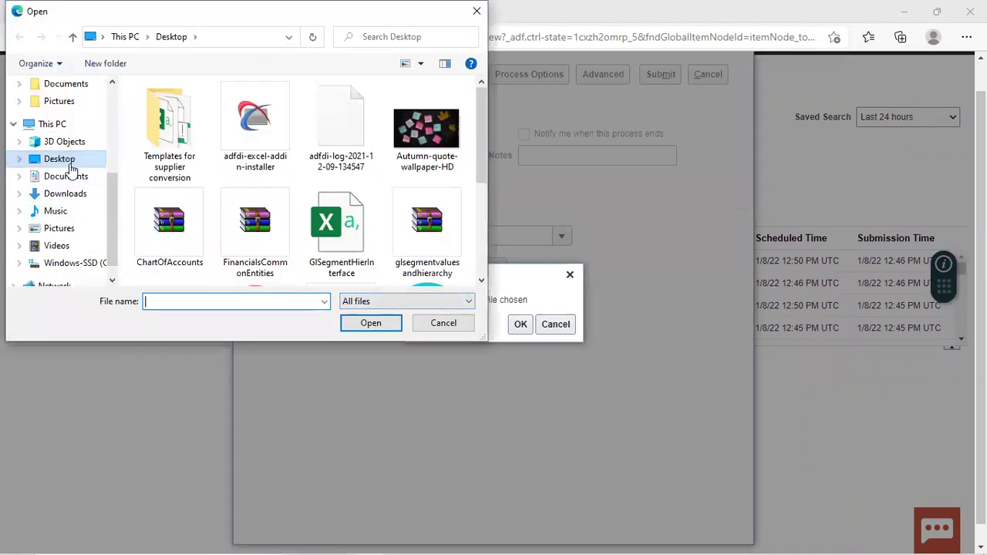
left_click(68, 162)
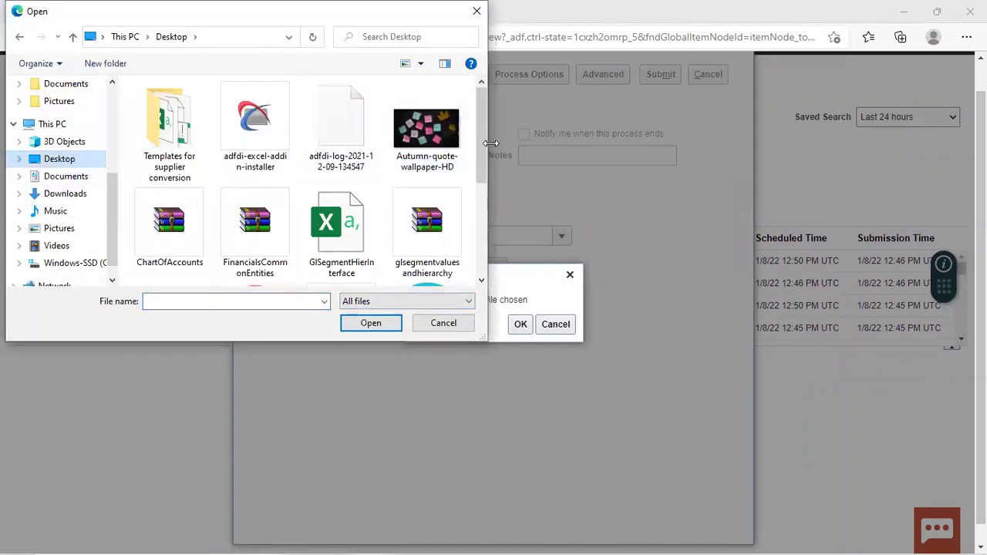
left_click_drag(482, 144, 484, 195)
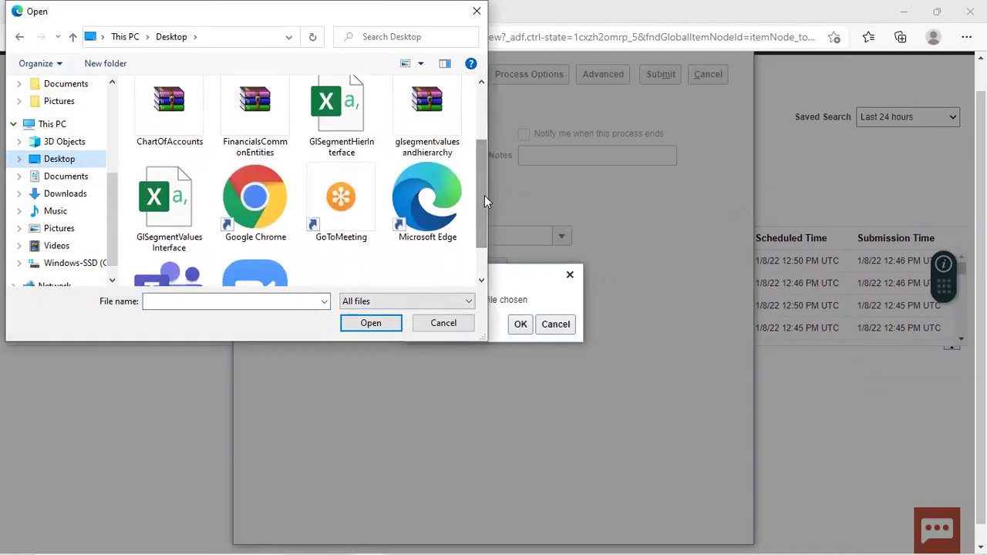
left_click(422, 113)
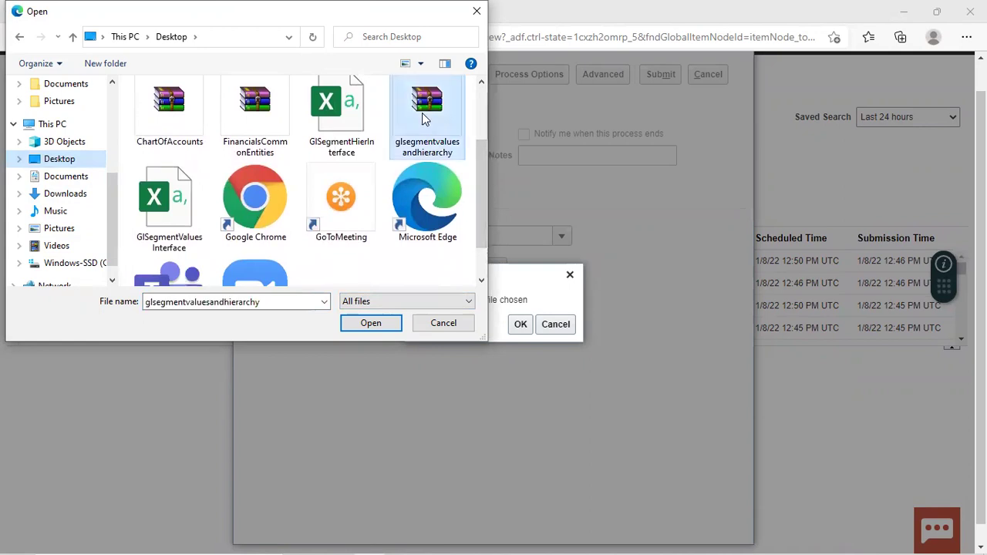
left_click(359, 323)
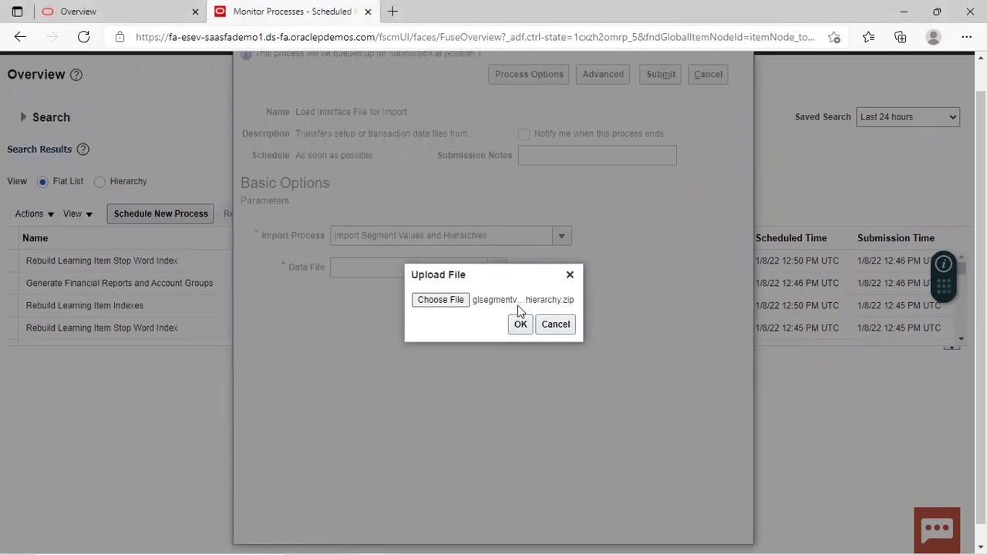
left_click(520, 324)
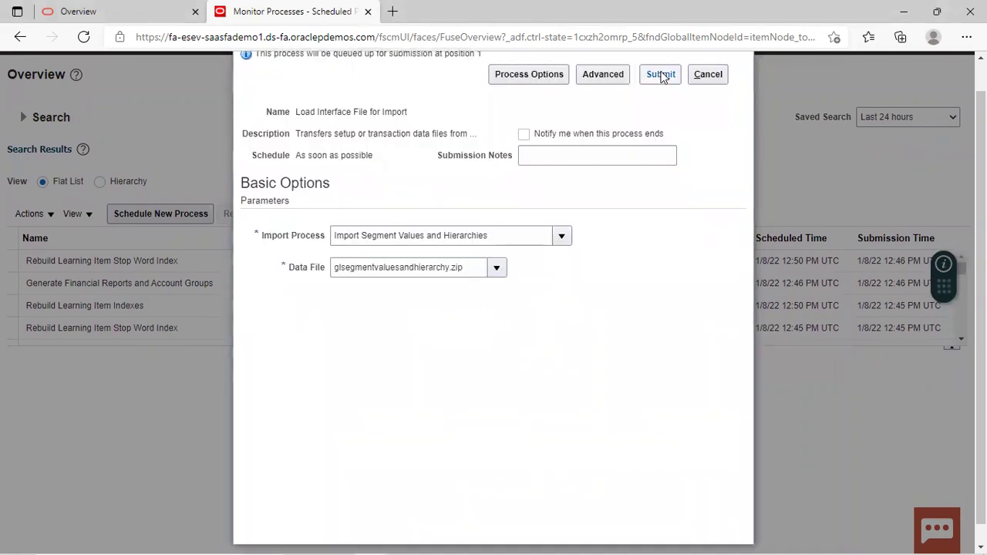
left_click(660, 75)
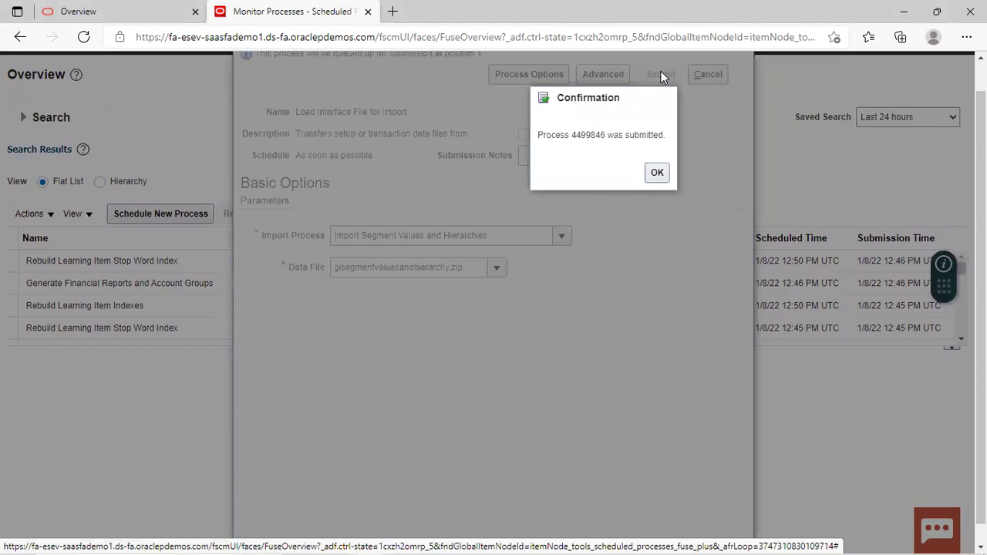
left_click(656, 174)
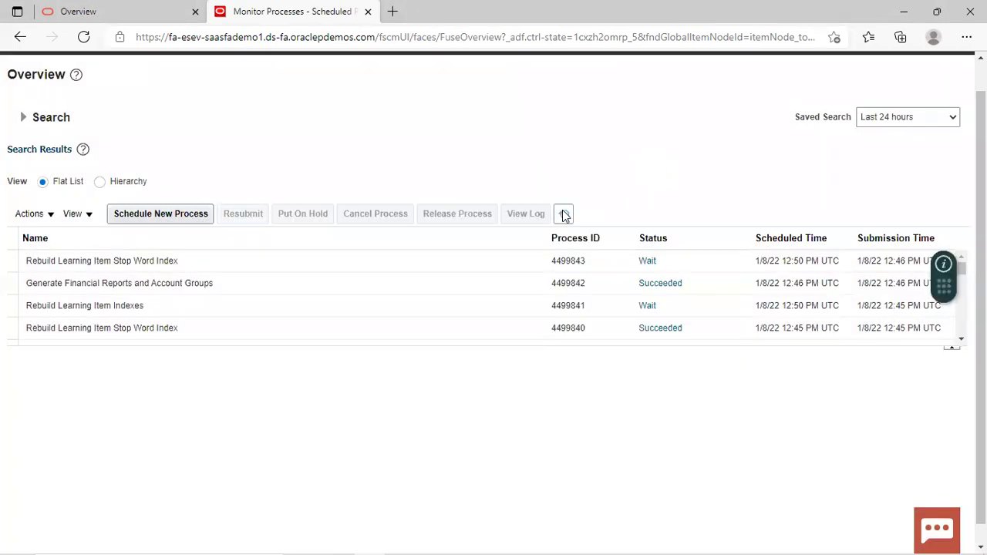
Step: Refresh Monitor Processes until import process 4499846 appears and is running
left_click(563, 212)
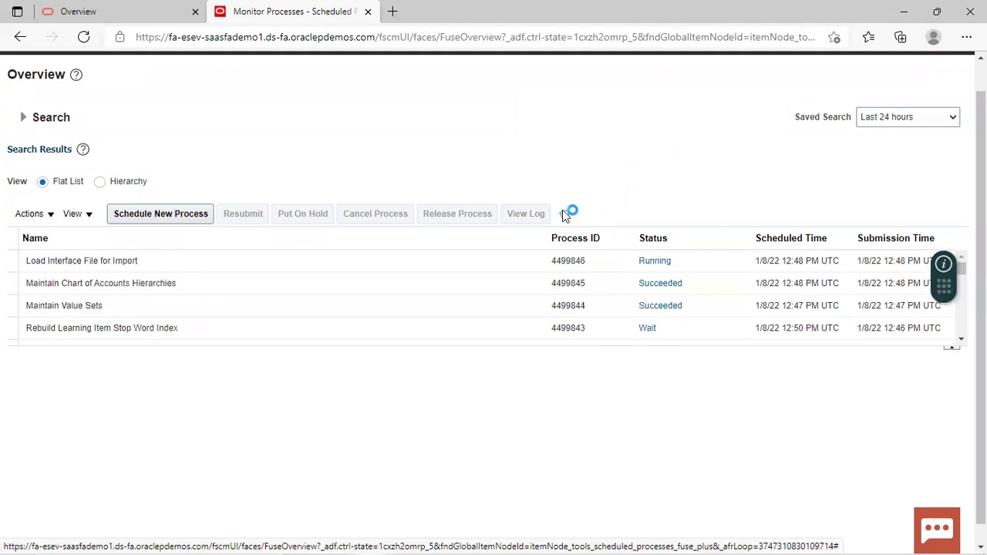
left_click(564, 216)
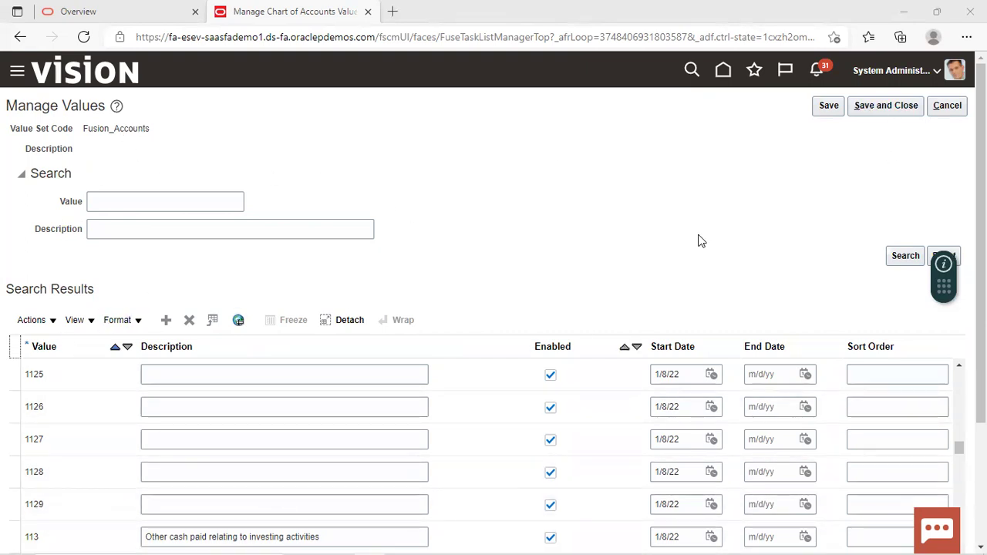
Step: Save and close Manage Values and the value sets page, then scroll the chart of accounts tasks
left_click(879, 110)
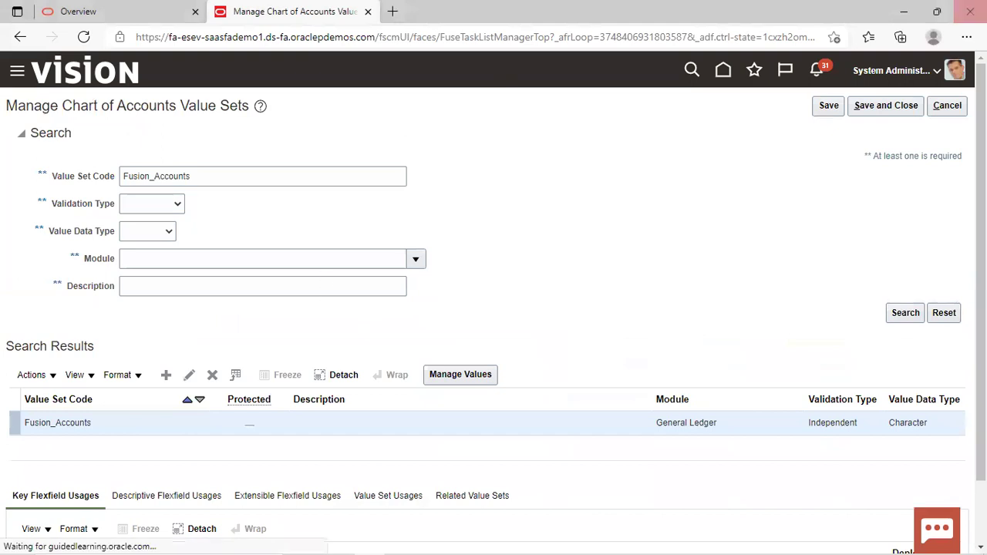
left_click(886, 109)
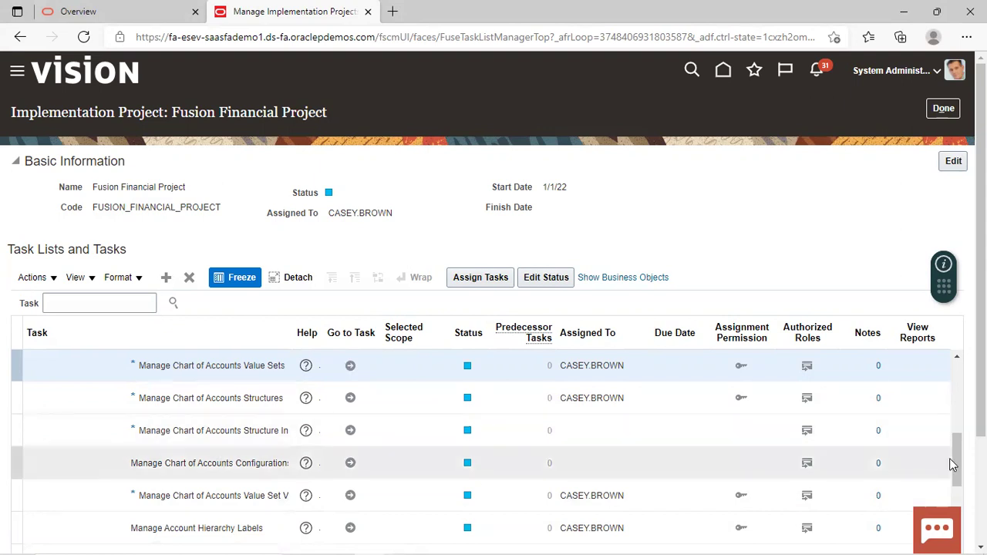
left_click_drag(956, 458, 956, 426)
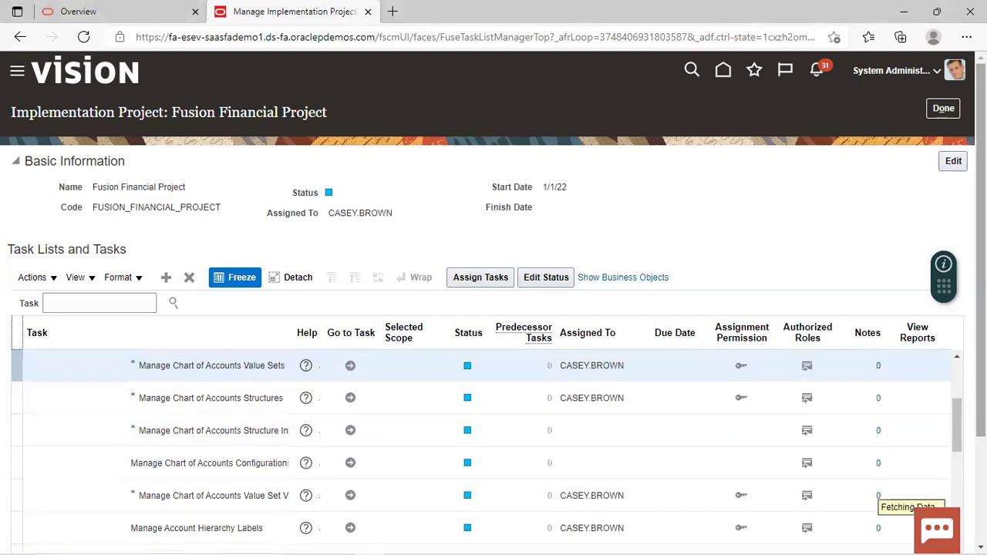
scroll(260, 484, "down", 1)
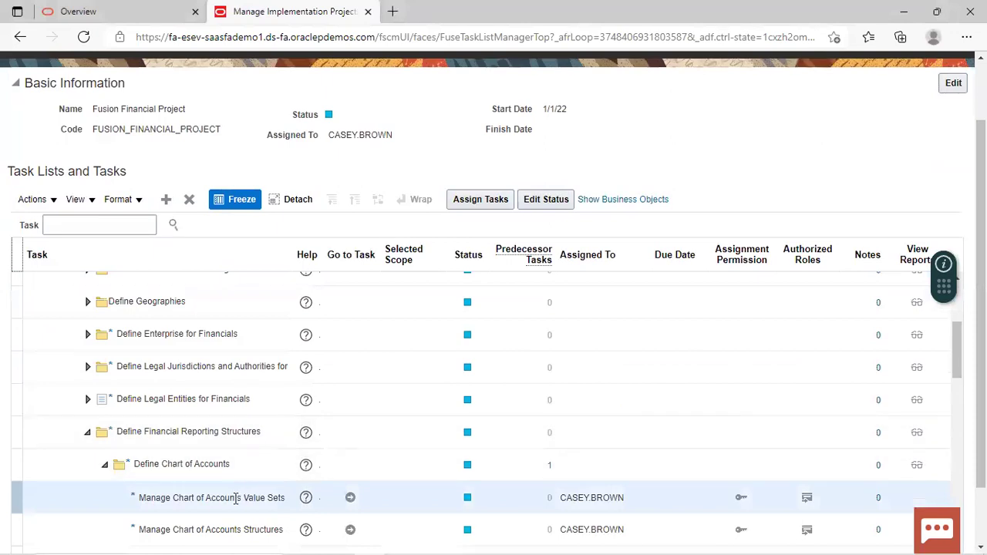